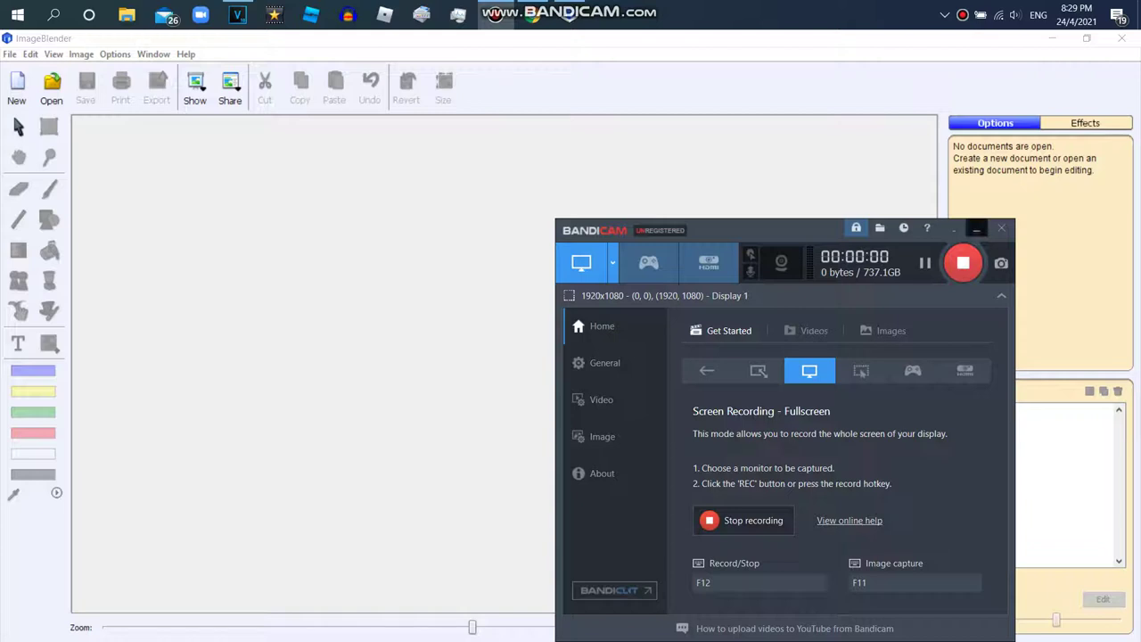
# Open 'Klasky Csupo Face' from This PC > Pictures via File > Open.
pyautogui.click(10, 54)
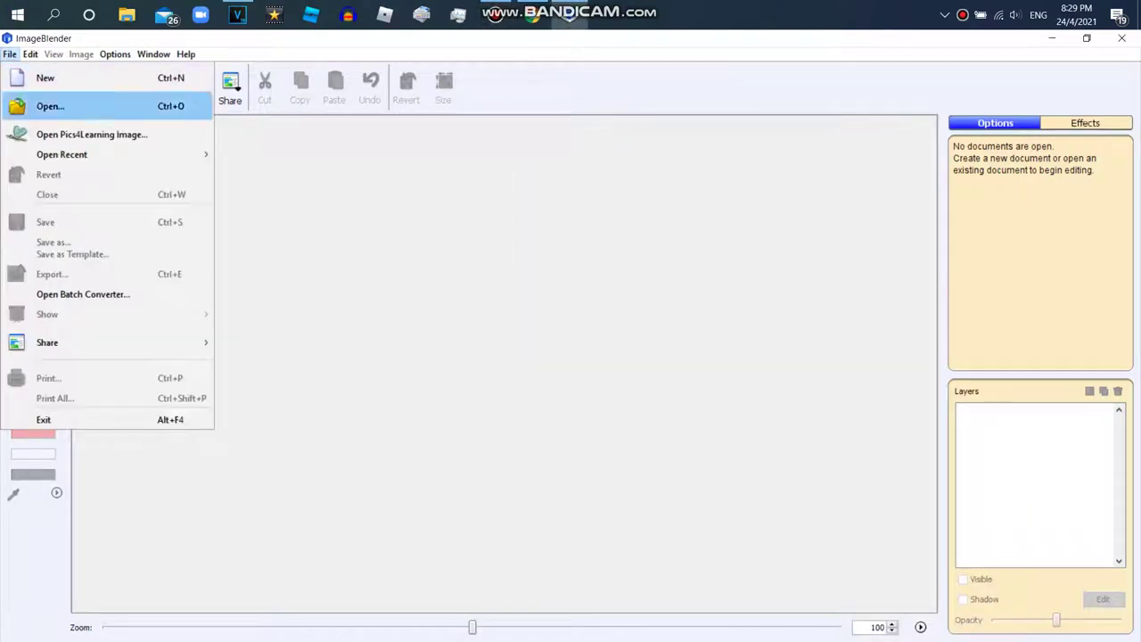
pyautogui.click(50, 106)
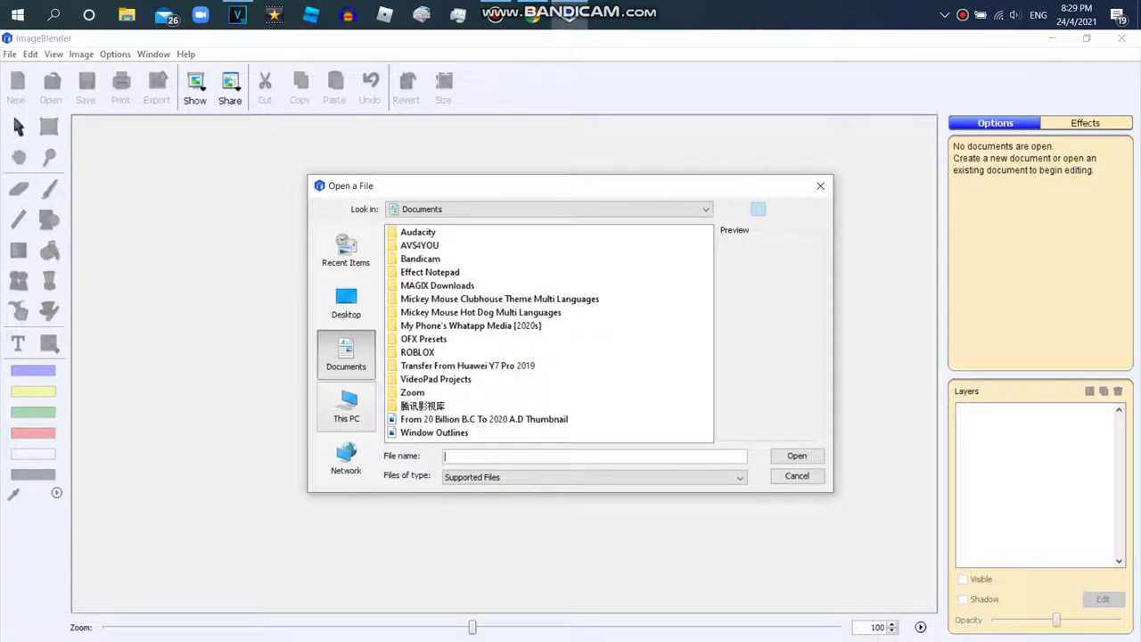
pyautogui.click(345, 405)
pyautogui.click(415, 312)
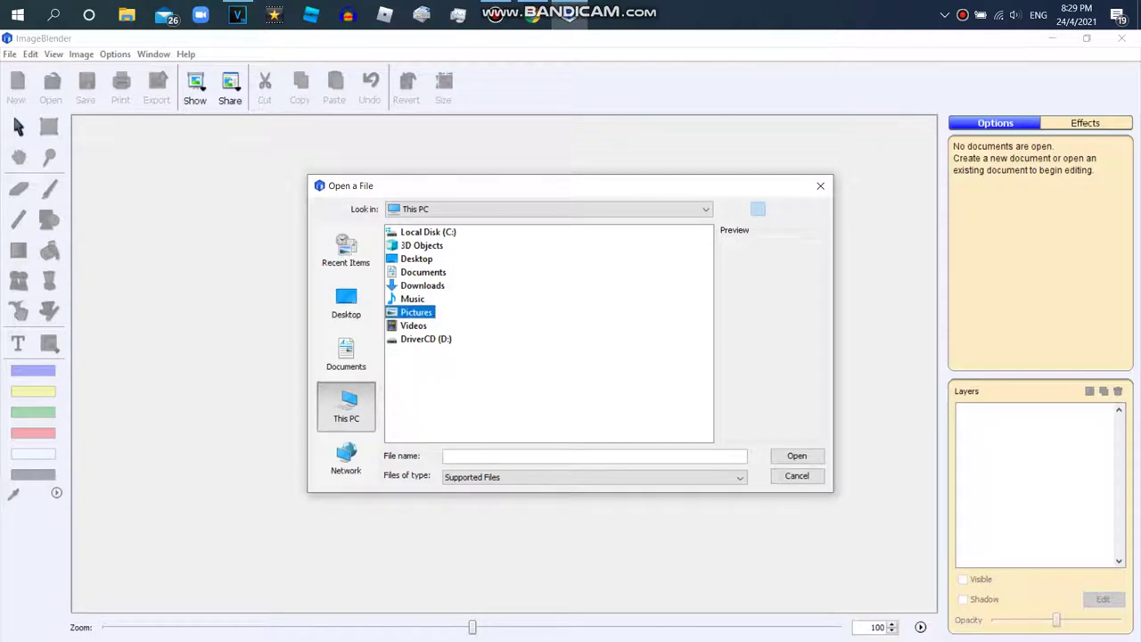
pyautogui.press('Return')
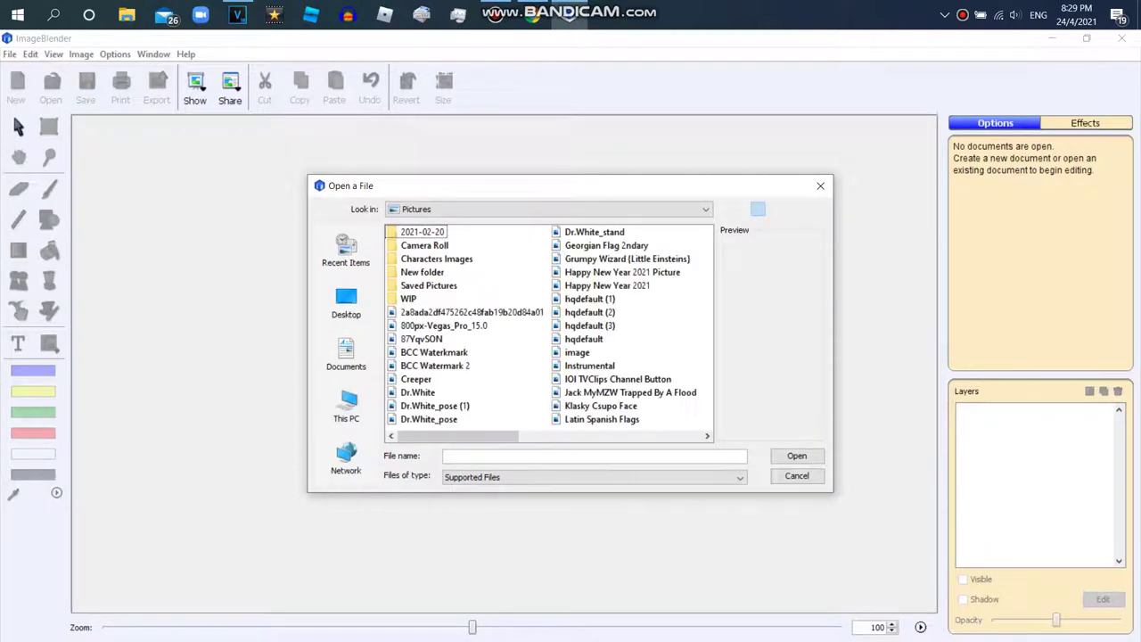
pyautogui.doubleClick(600, 406)
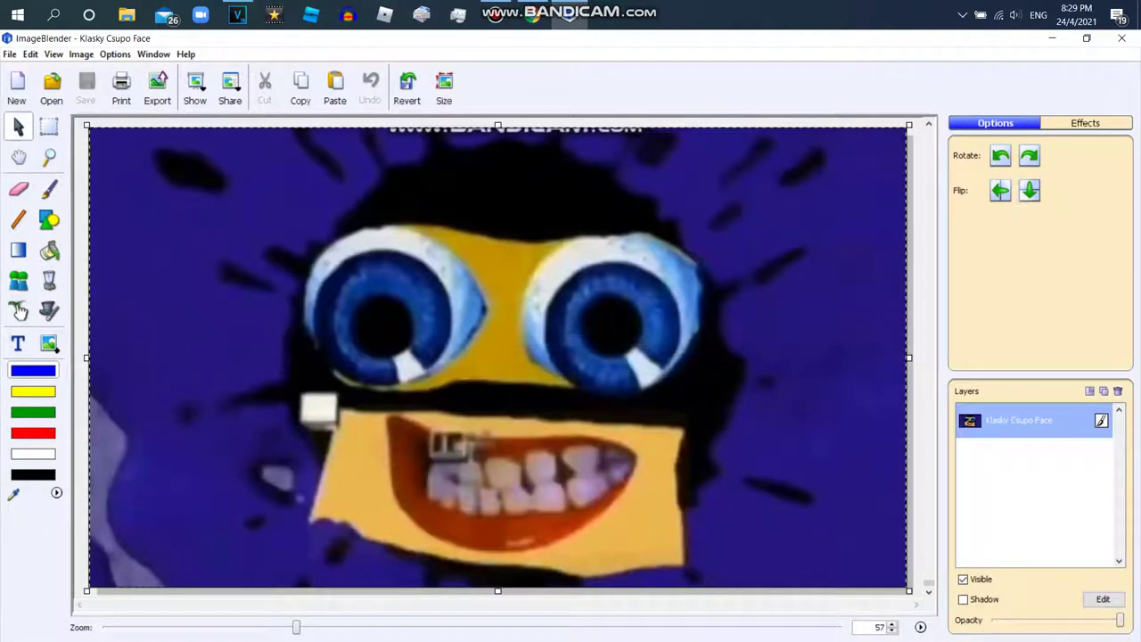
# Browse the Distort and Stylize effect categories on the Effects tab.
pyautogui.click(1086, 123)
pyautogui.click(997, 211)
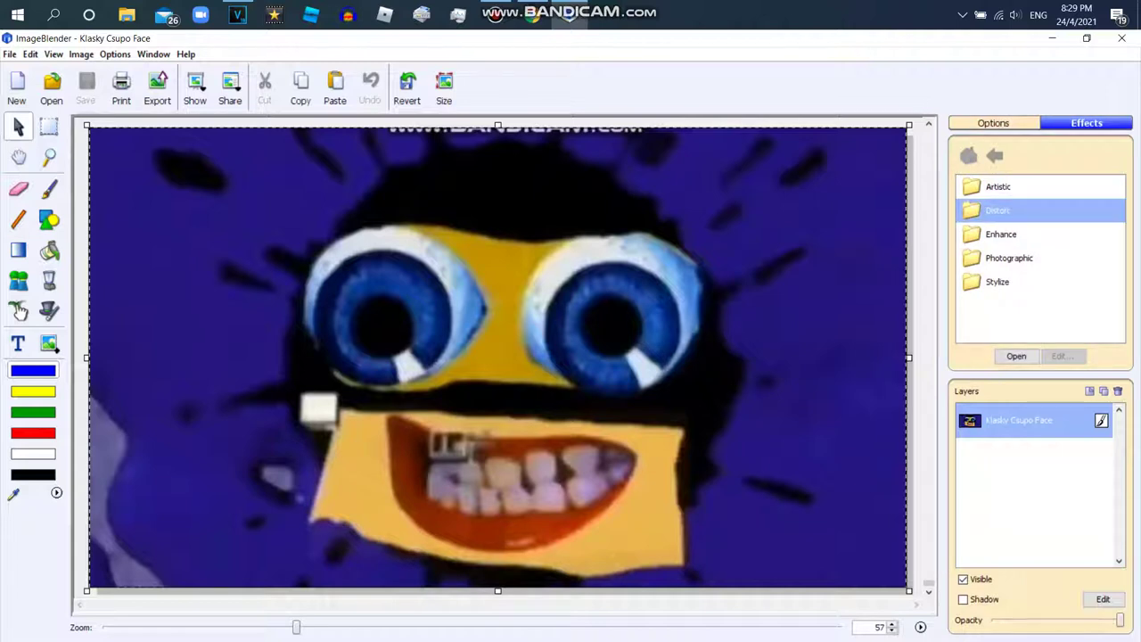
pyautogui.doubleClick(998, 282)
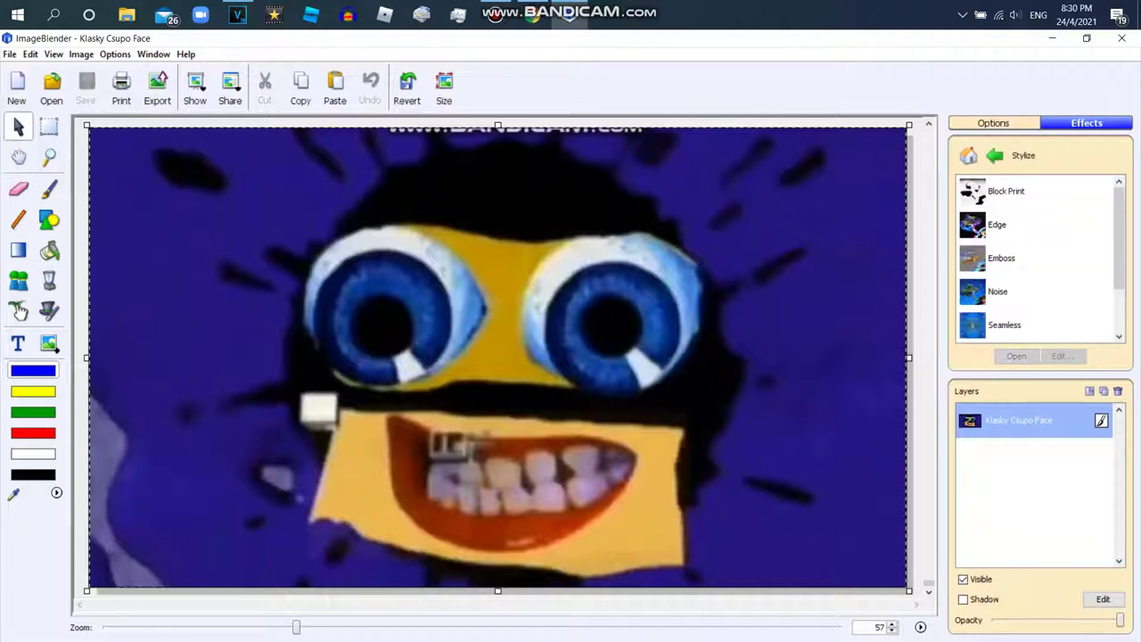
pyautogui.scroll(-2, 1038, 259)
pyautogui.scroll(1, 1038, 258)
pyautogui.scroll(-1, 1038, 259)
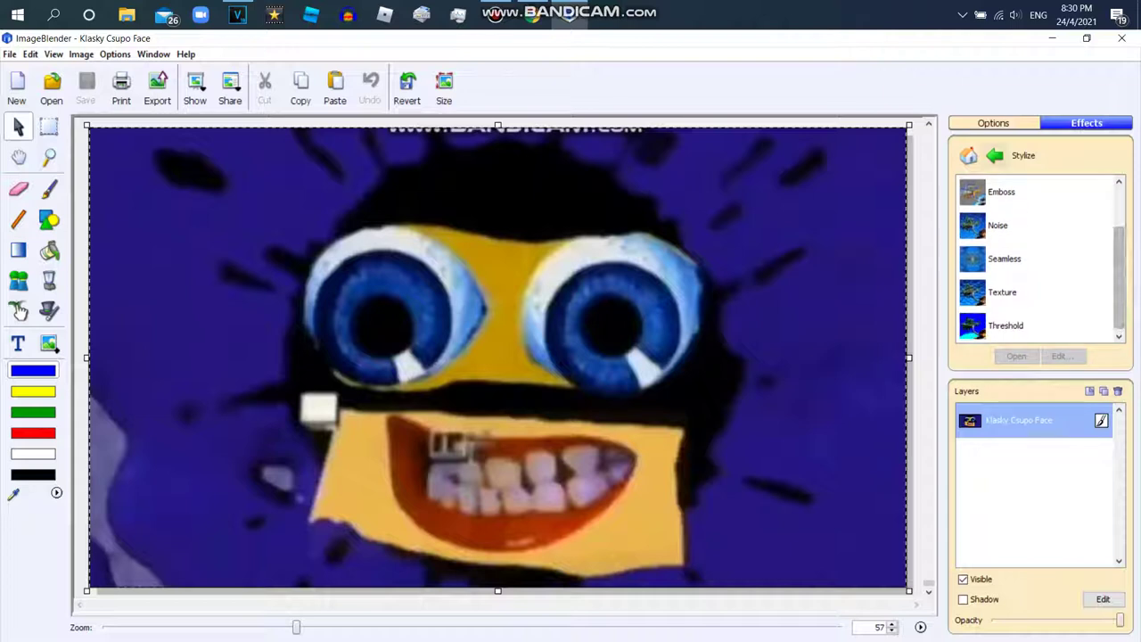
pyautogui.click(994, 155)
pyautogui.doubleClick(997, 233)
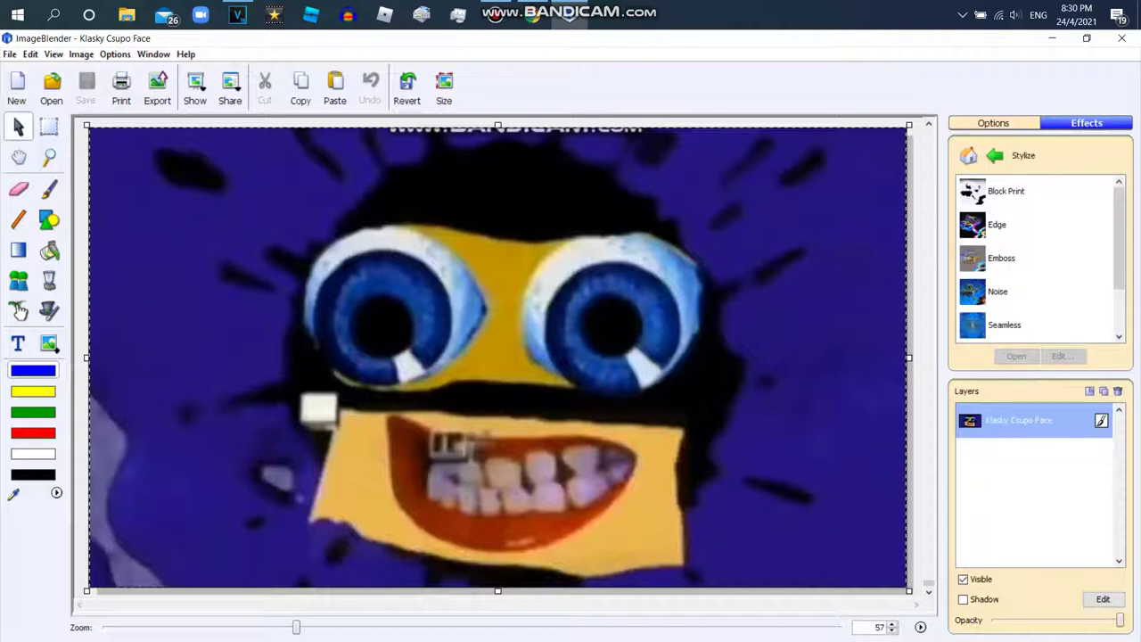
pyautogui.scroll(-2, 1038, 258)
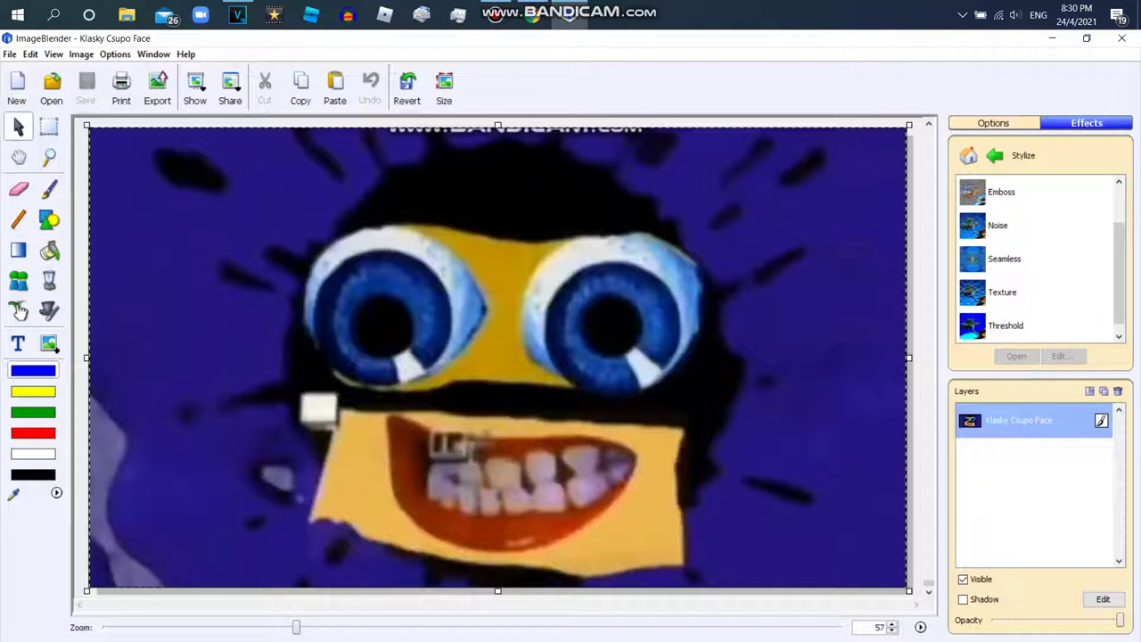
# Look through the Artistic and Photographic effect categories.
pyautogui.click(994, 155)
pyautogui.doubleClick(998, 189)
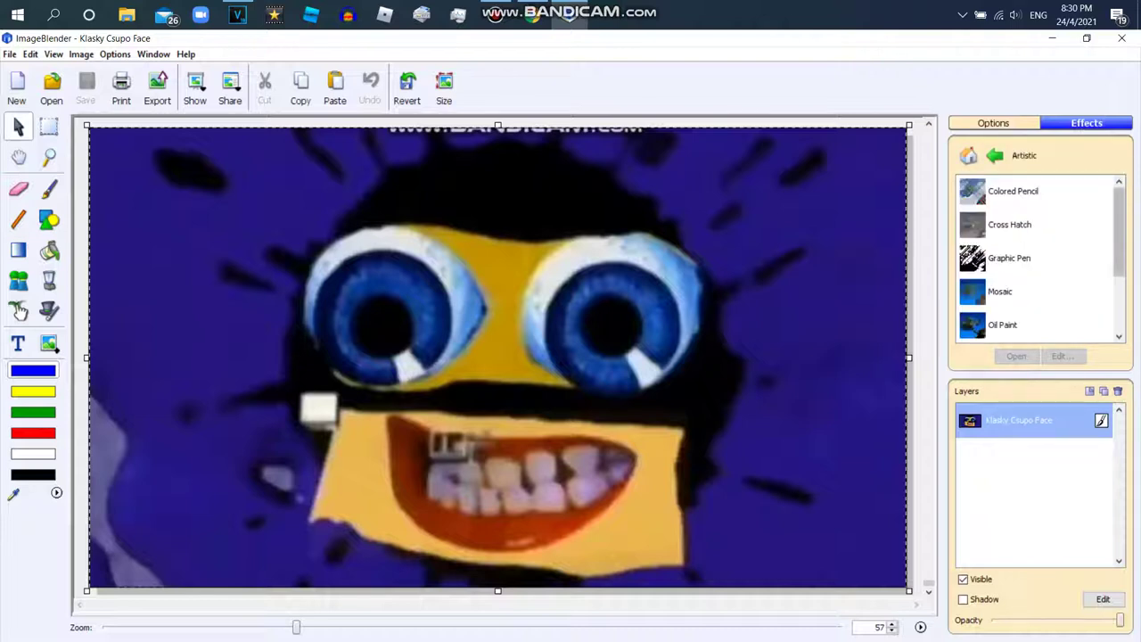
pyautogui.moveTo(1119, 230); pyautogui.dragTo(1119, 283)
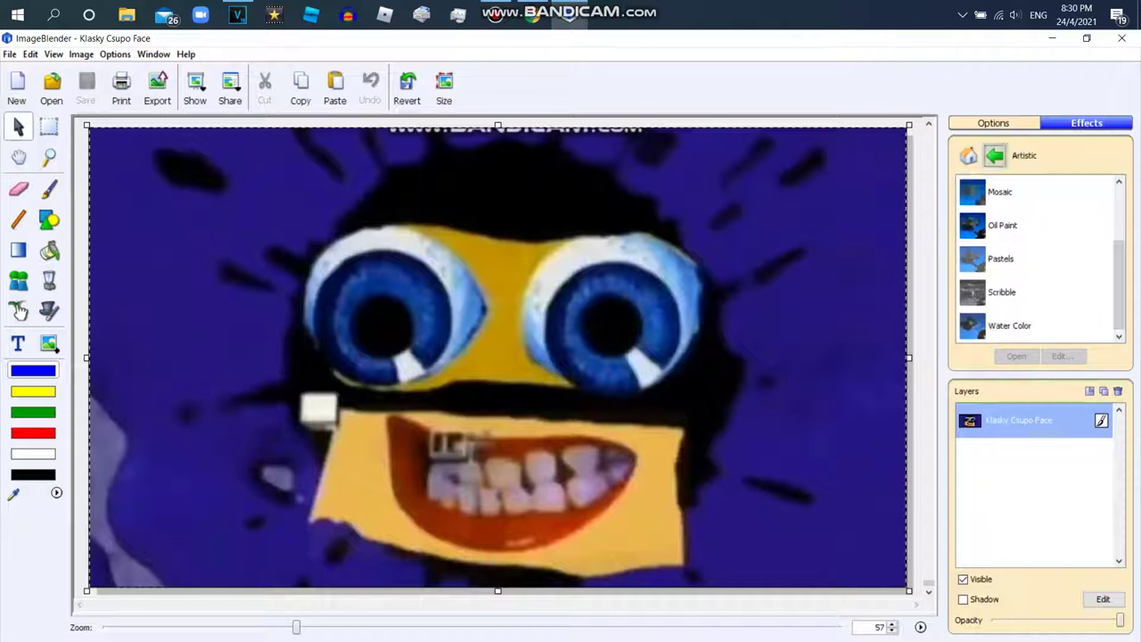
pyautogui.click(995, 155)
pyautogui.doubleClick(1005, 209)
pyautogui.moveTo(1118, 223)
pyautogui.mouseDown()
pyautogui.moveTo(1119, 292)
pyautogui.moveTo(1118, 263)
pyautogui.mouseUp()
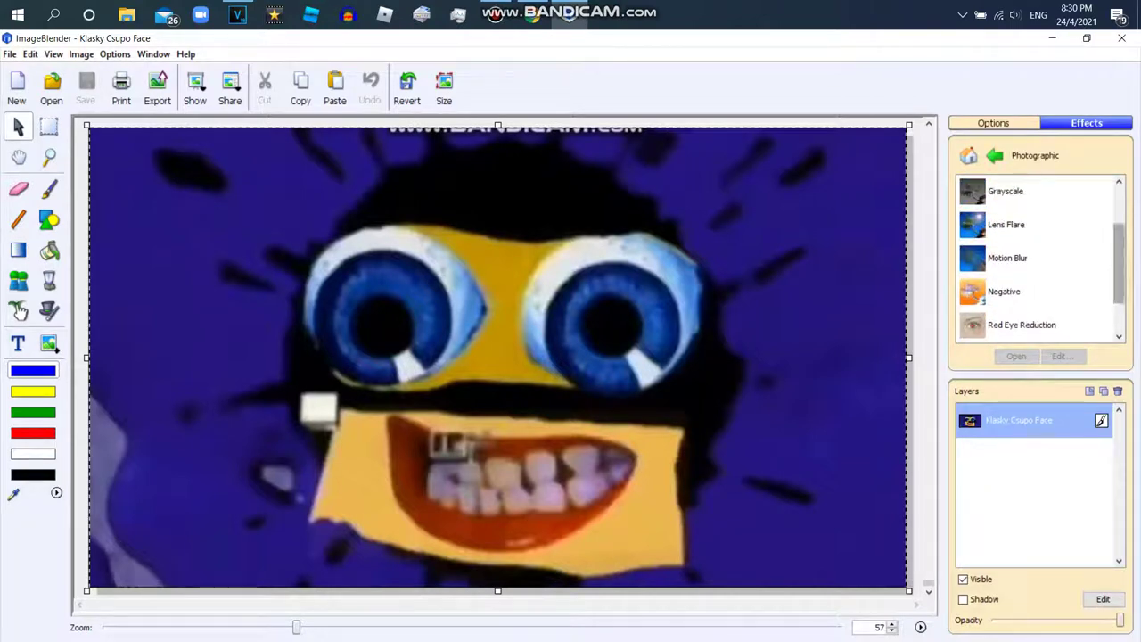
pyautogui.click(995, 155)
# Apply Enhance > Hue/Saturation for a magenta background and green face.
pyautogui.click(997, 257)
pyautogui.click(1000, 281)
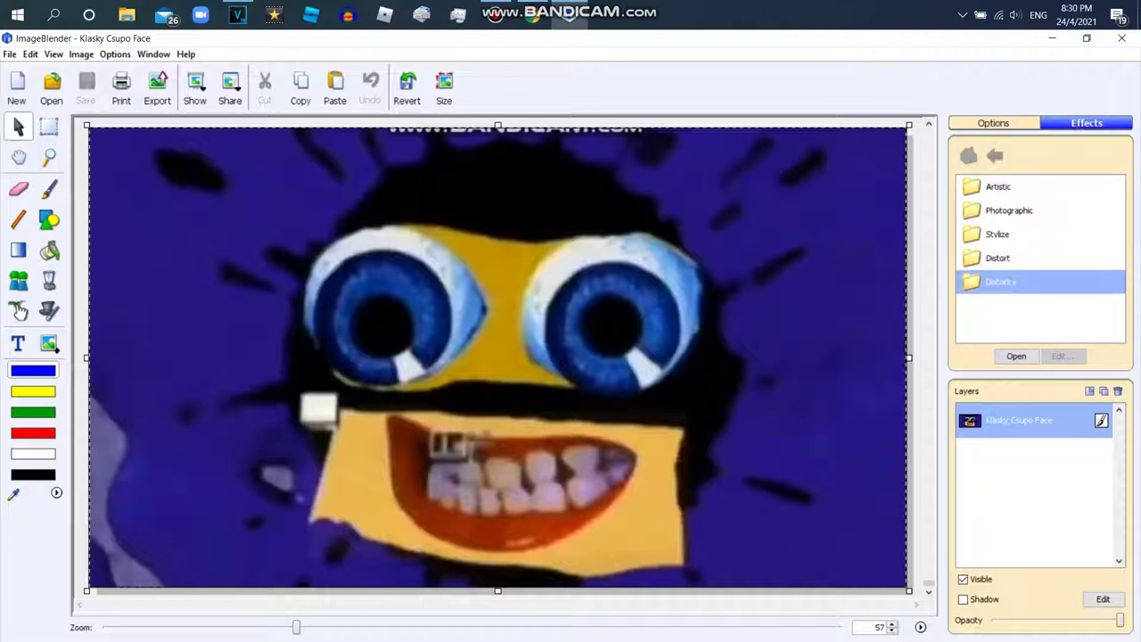
pyautogui.doubleClick(999, 281)
pyautogui.click(1014, 258)
pyautogui.click(1016, 356)
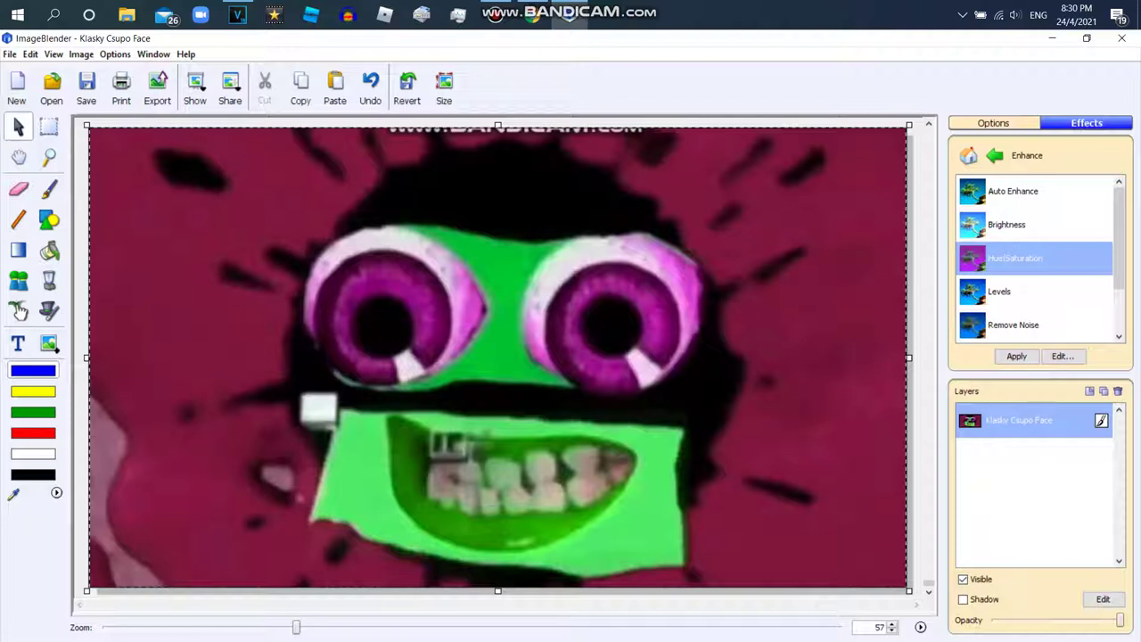
# Nudge the Hue slider in the Hue/Saturation settings and confirm.
pyautogui.click(1061, 356)
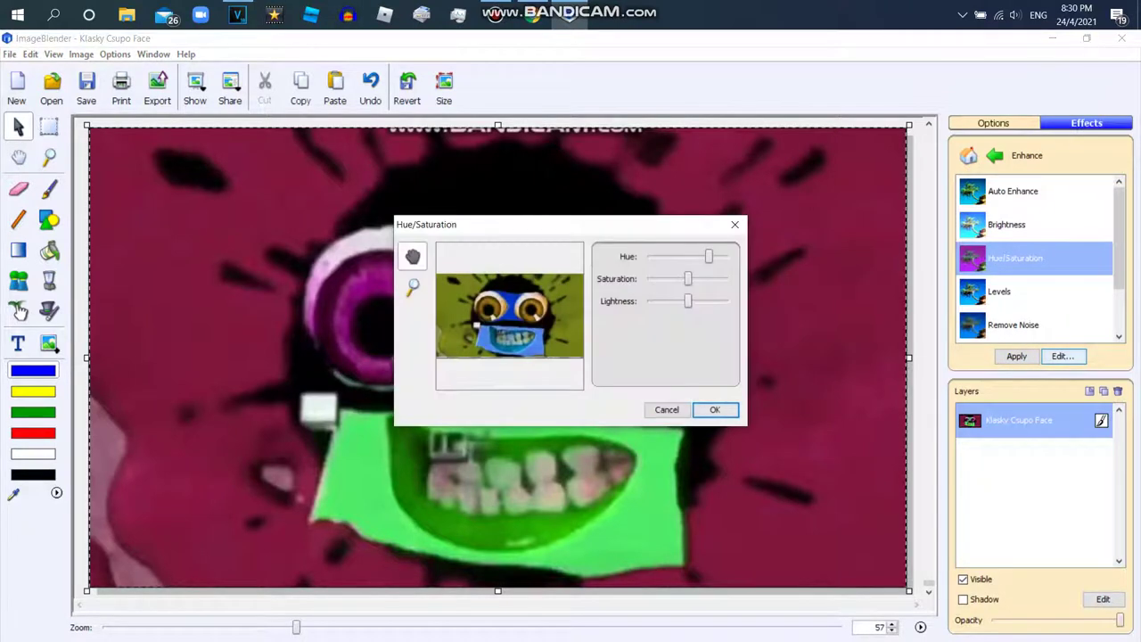
pyautogui.moveTo(709, 255)
pyautogui.mouseDown()
pyautogui.moveTo(647, 256)
pyautogui.moveTo(728, 256)
pyautogui.moveTo(717, 256)
pyautogui.mouseUp()
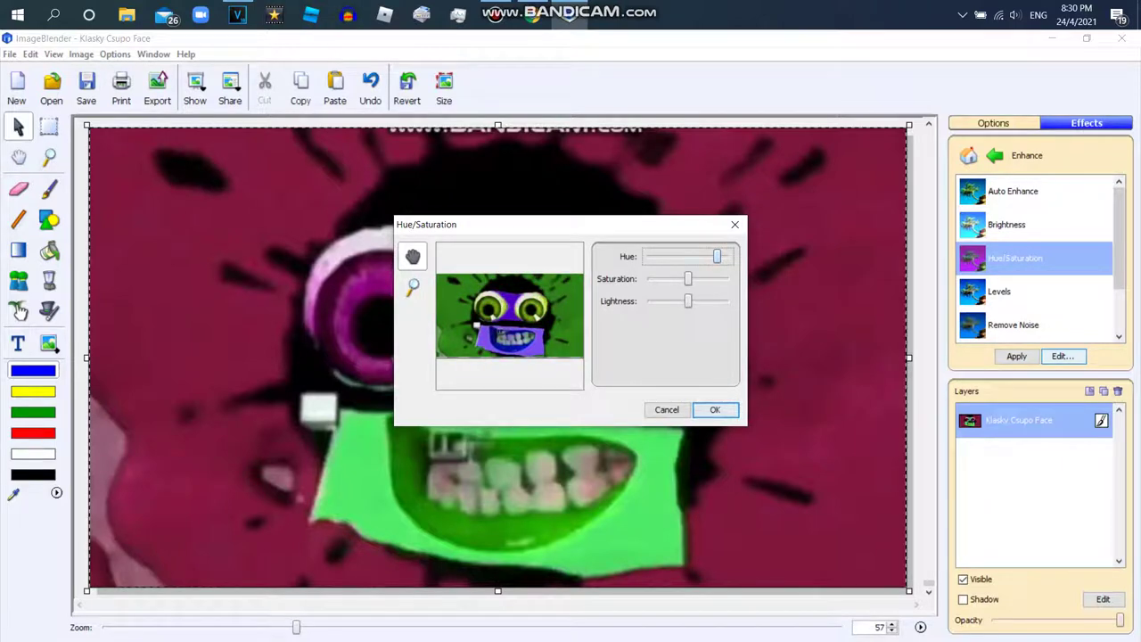
pyautogui.click(714, 409)
# Preview Levels and Artistic effects, then undo twice to restore the original colours.
pyautogui.click(999, 292)
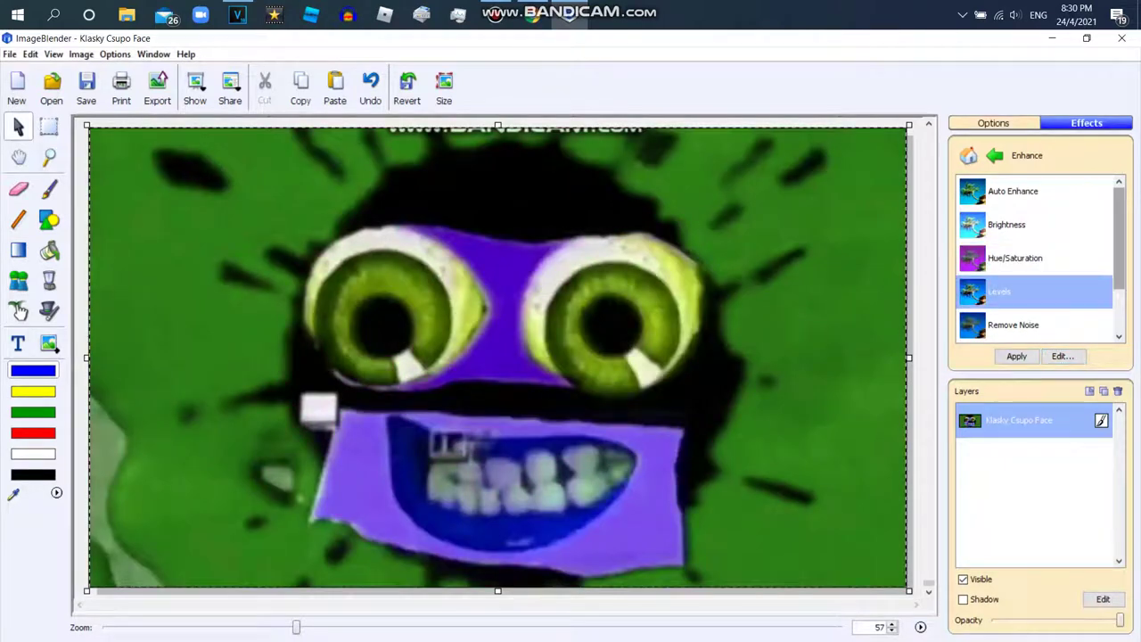
pyautogui.scroll(-1, 1034, 258)
pyautogui.scroll(2, 1034, 258)
pyautogui.click(994, 155)
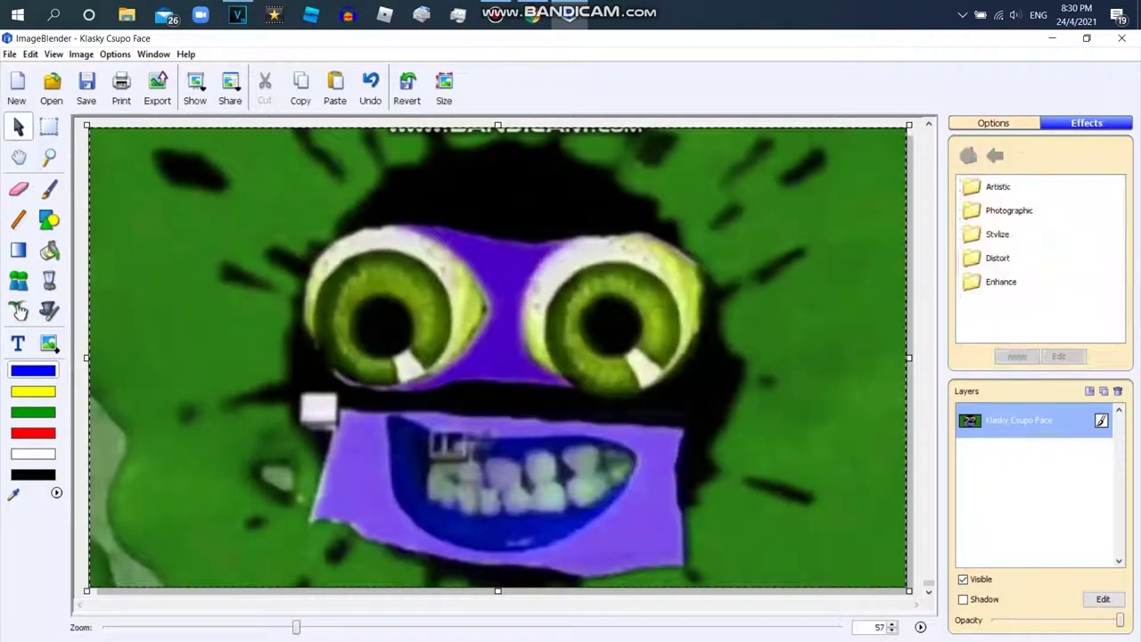
pyautogui.doubleClick(998, 187)
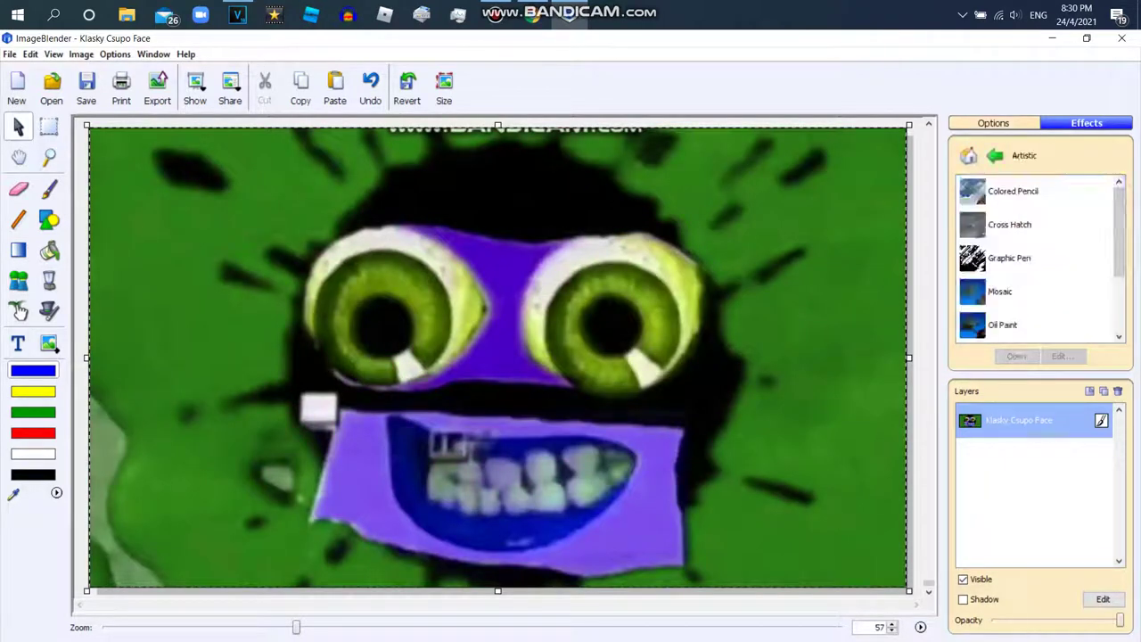
pyautogui.scroll(-3, 1034, 258)
pyautogui.click(994, 155)
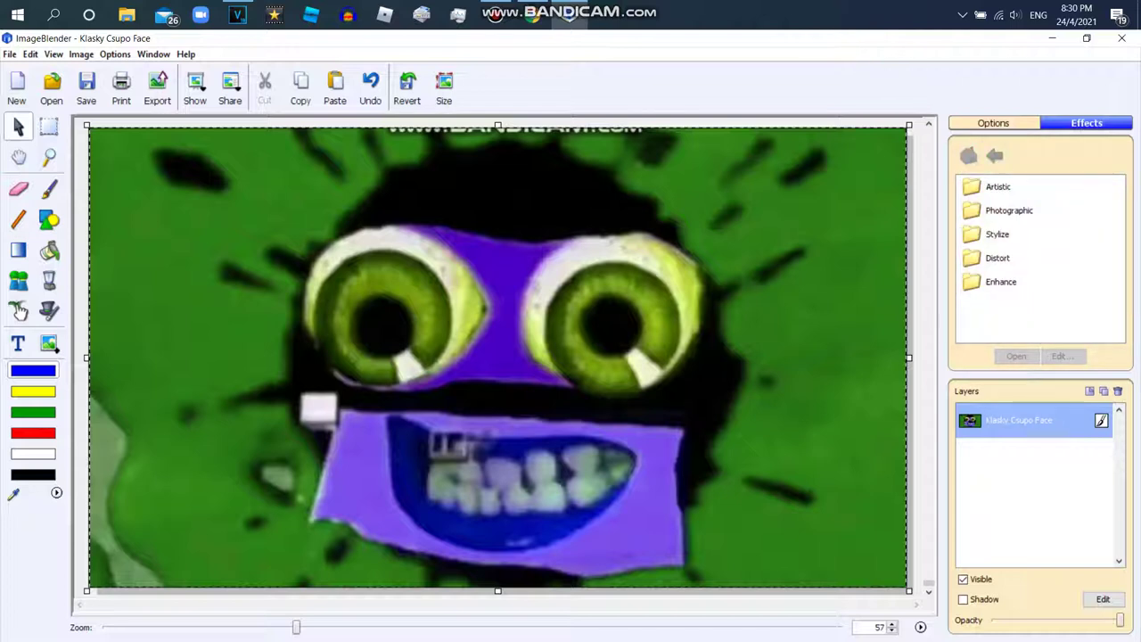
pyautogui.click(370, 90)
pyautogui.click(369, 89)
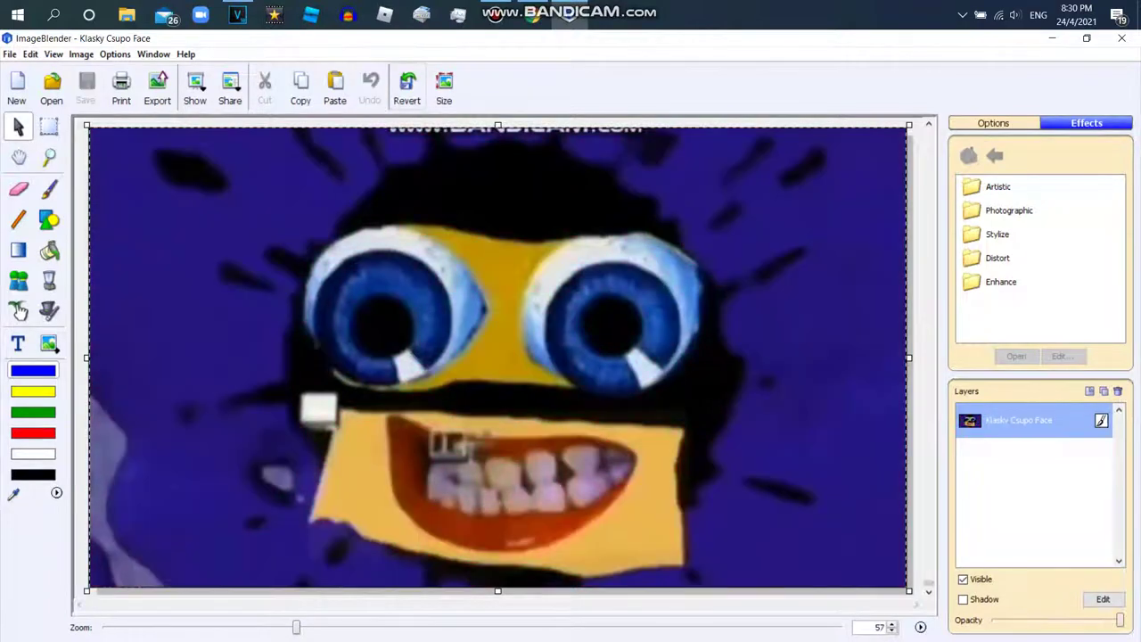
# Try the Photographic Negative effect, then apply Solarize.
pyautogui.doubleClick(1008, 210)
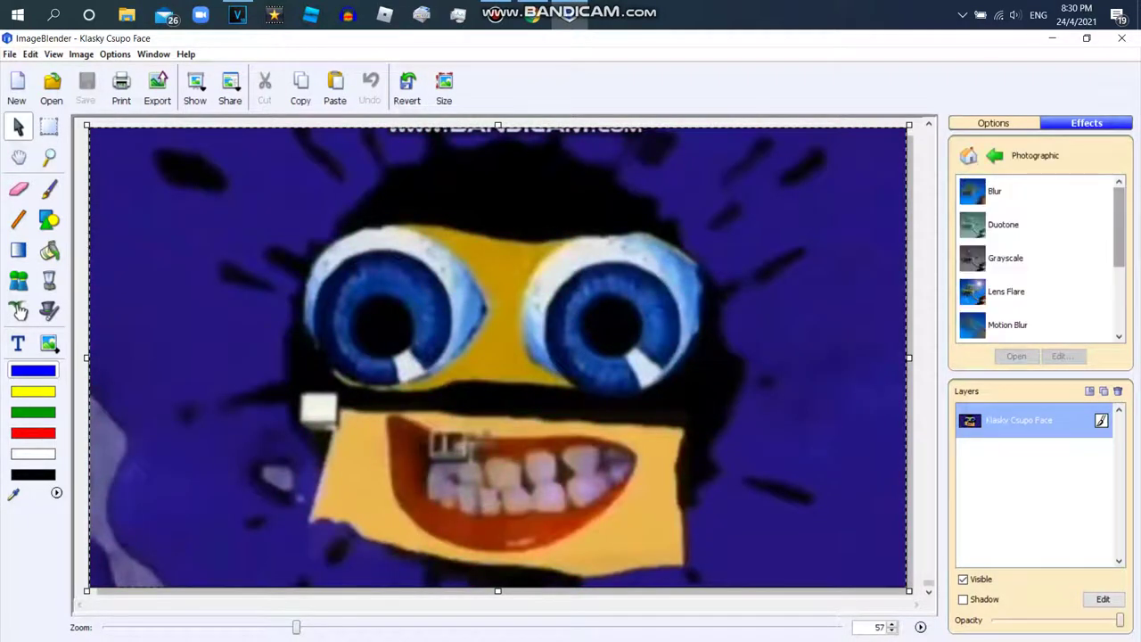
pyautogui.scroll(-3, 1034, 259)
pyautogui.doubleClick(1007, 224)
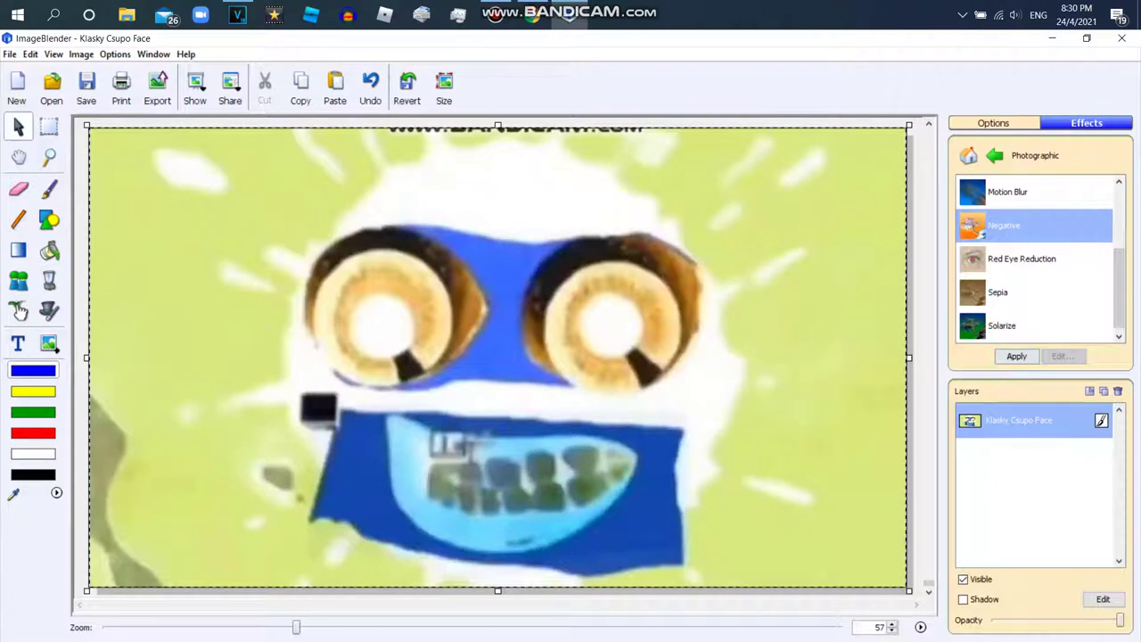
pyautogui.click(998, 291)
pyautogui.doubleClick(1001, 326)
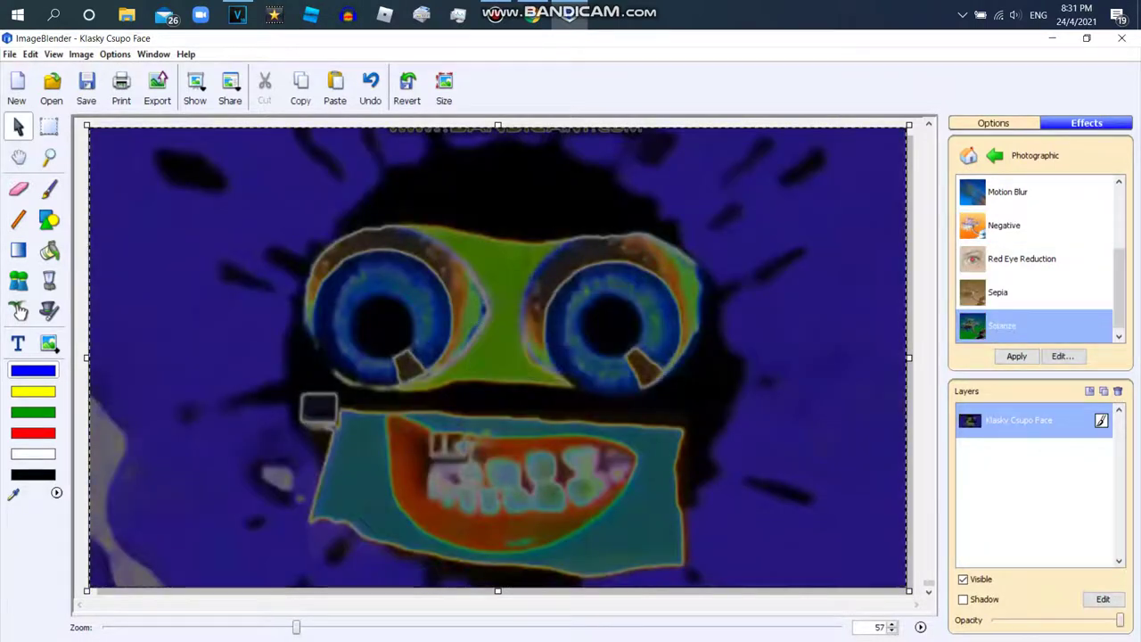
# Tune the Solarize amount near maximum, confirm it, then undo it.
pyautogui.click(1061, 356)
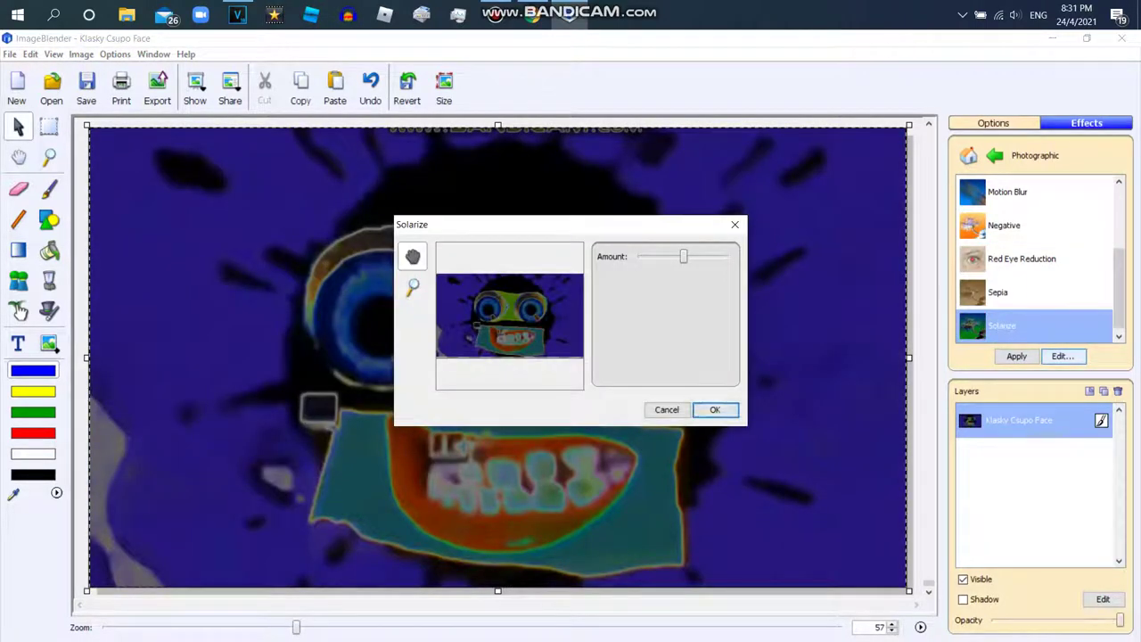
pyautogui.moveTo(684, 256); pyautogui.dragTo(652, 255)
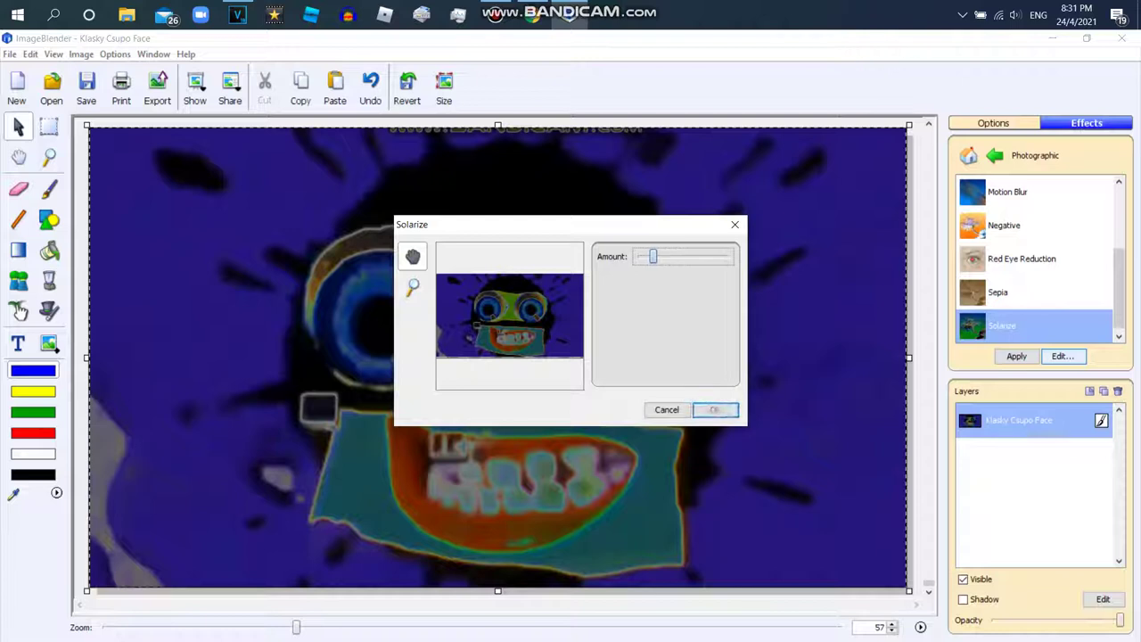
pyautogui.press('Home')
pyautogui.press('End')
pyautogui.press('Left')
pyautogui.press('End')
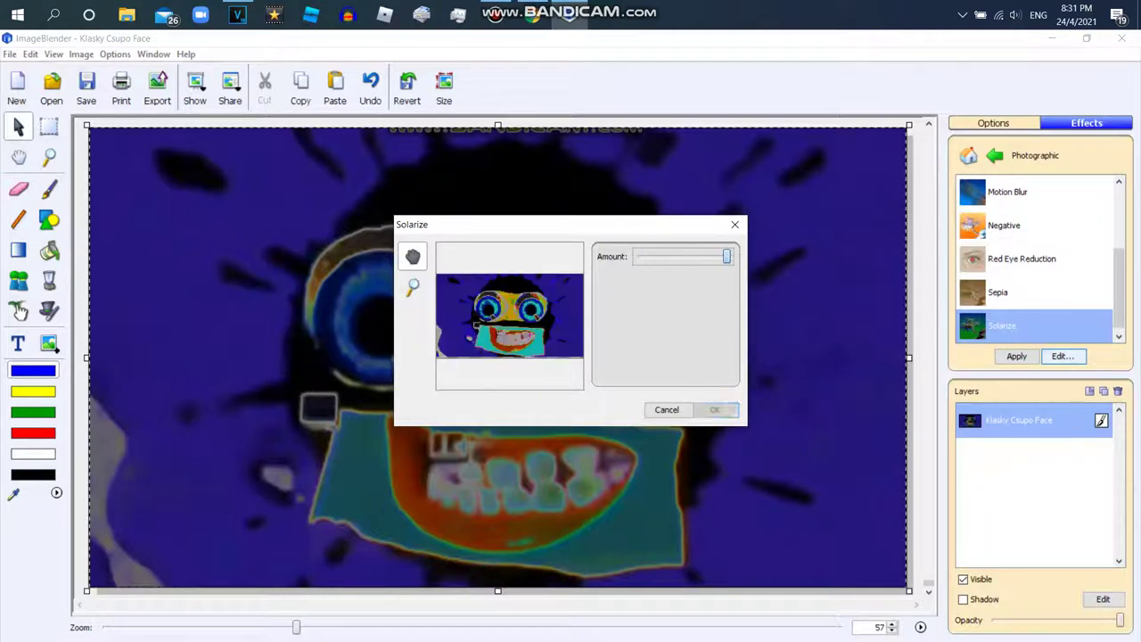
pyautogui.press('pageup')
pyautogui.press('pageup')
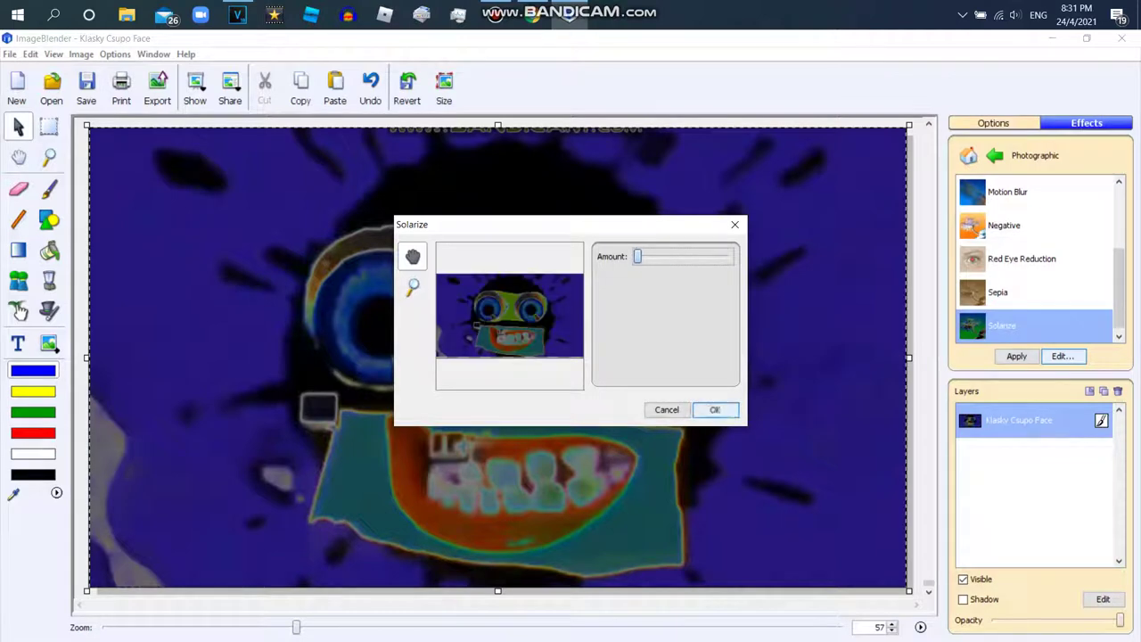
pyautogui.click(734, 223)
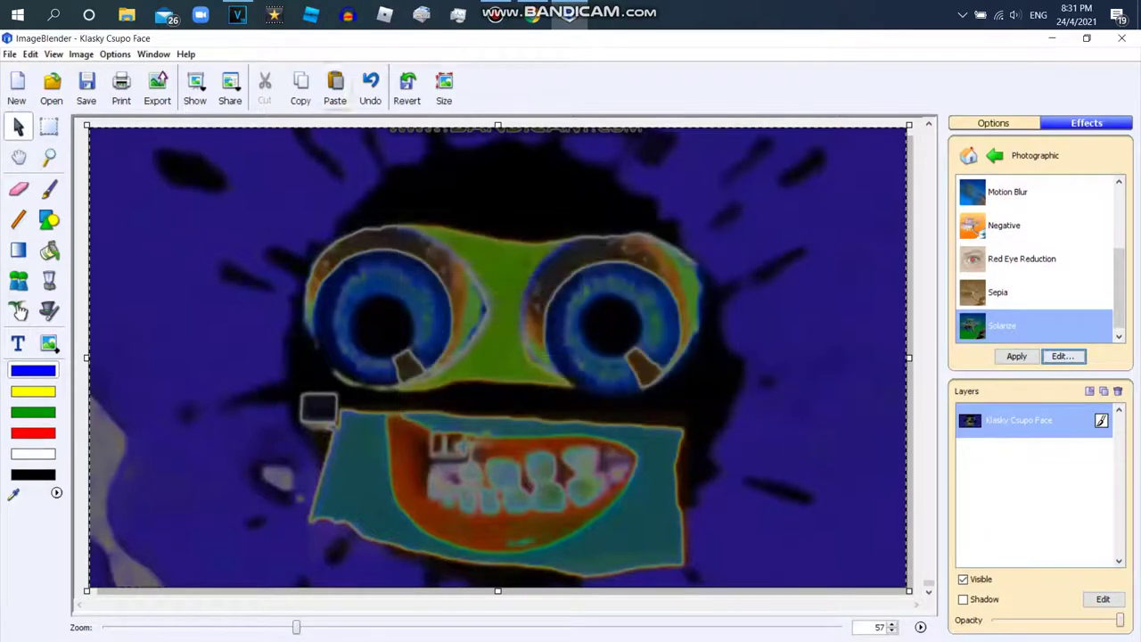
pyautogui.click(371, 87)
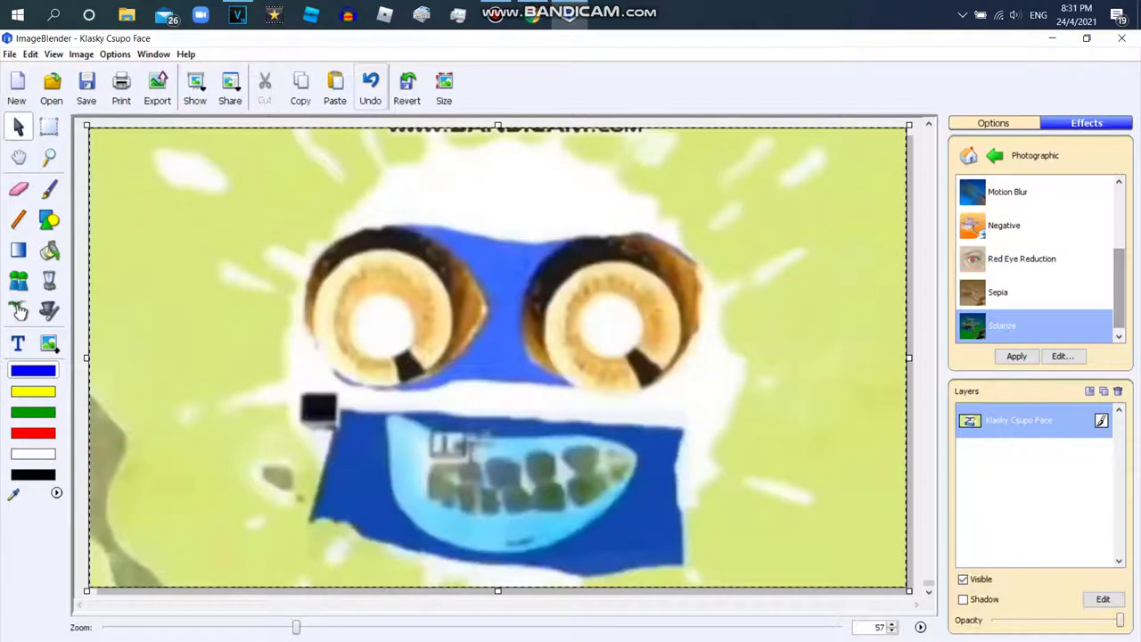
# Browse the Artistic and Enhance effect categories.
pyautogui.moveTo(1118, 290); pyautogui.dragTo(1119, 228)
pyautogui.click(994, 155)
pyautogui.doubleClick(1007, 186)
pyautogui.moveTo(1119, 231); pyautogui.dragTo(1118, 283)
pyautogui.click(995, 155)
pyautogui.doubleClick(999, 282)
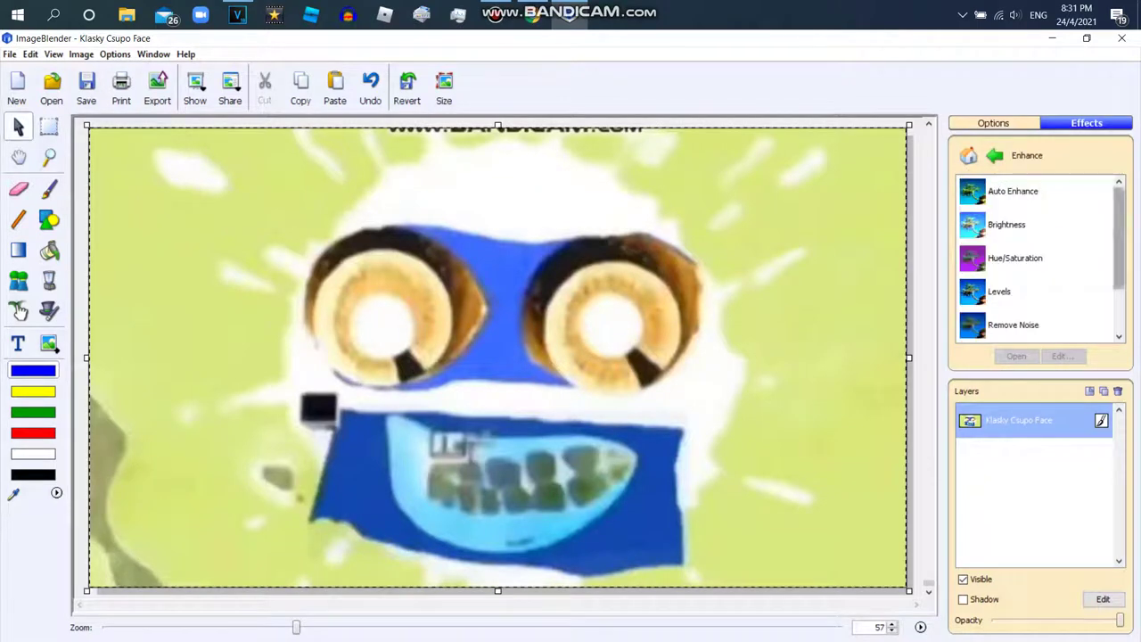
pyautogui.scroll(-1, 1038, 258)
pyautogui.scroll(-1, 1039, 258)
# Preview the Distort > Pinch effect on the face.
pyautogui.click(995, 155)
pyautogui.doubleClick(997, 258)
pyautogui.scroll(-1, 1038, 258)
pyautogui.scroll(-1, 1038, 258)
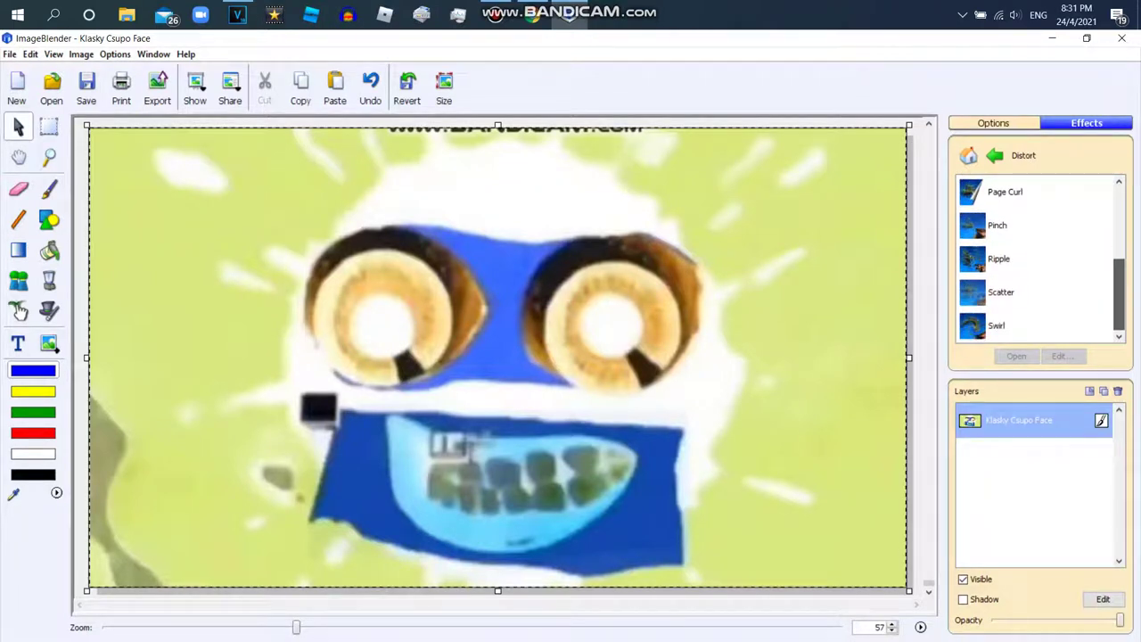
pyautogui.click(996, 224)
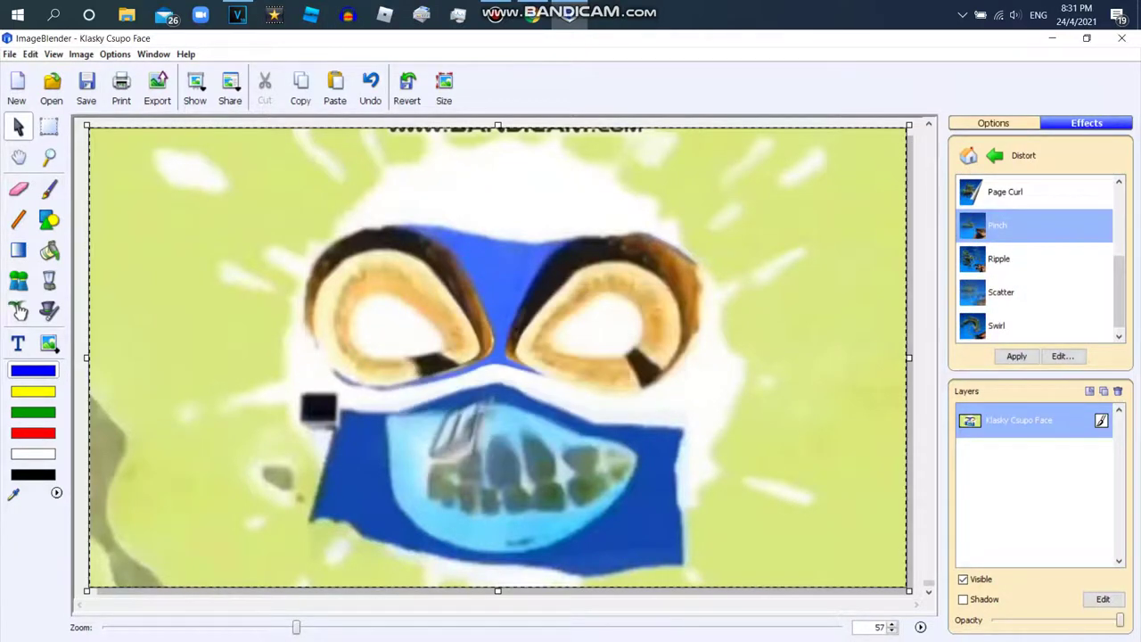
# Set the Pinch diameter to maximum and apply it to the face.
pyautogui.click(1061, 355)
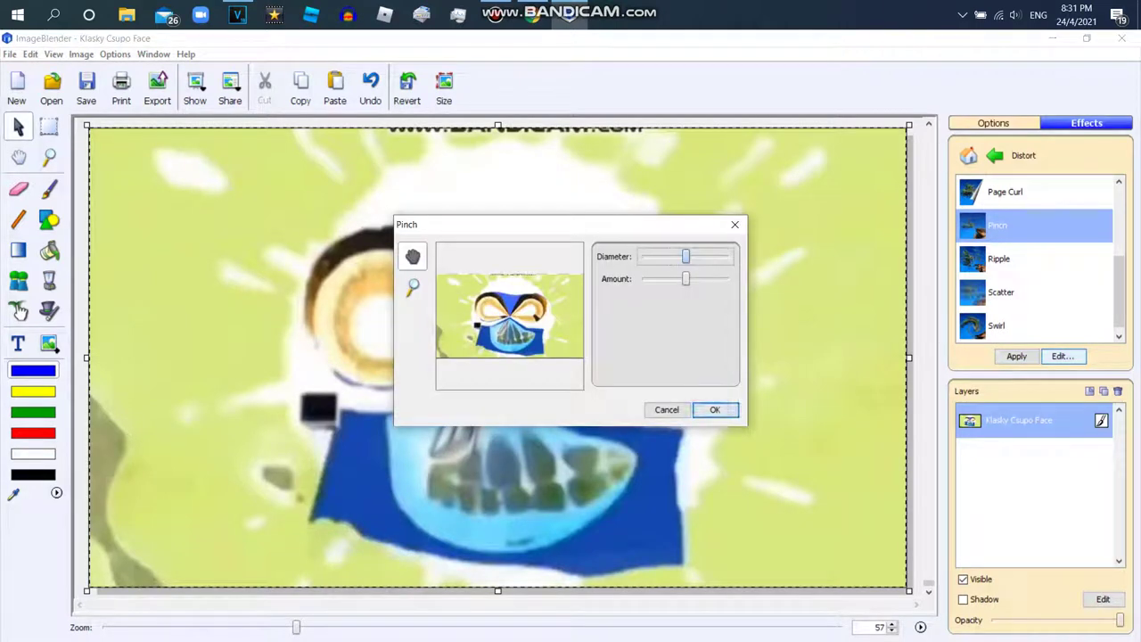
pyautogui.moveTo(685, 255)
pyautogui.mouseDown()
pyautogui.moveTo(641, 256)
pyautogui.moveTo(728, 256)
pyautogui.mouseUp()
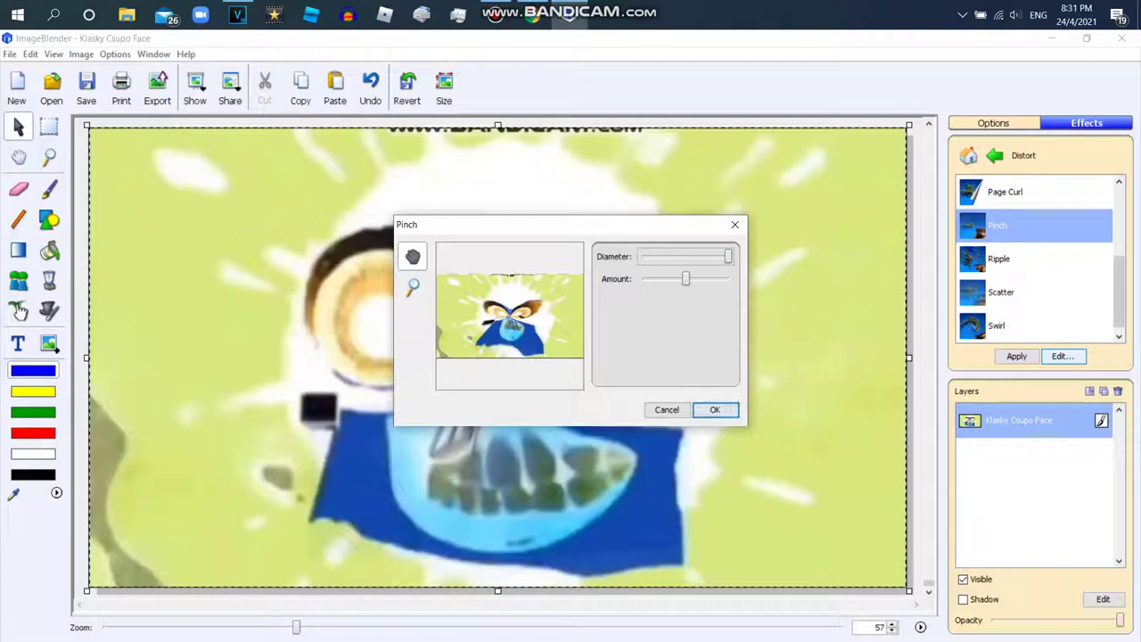
pyautogui.click(713, 410)
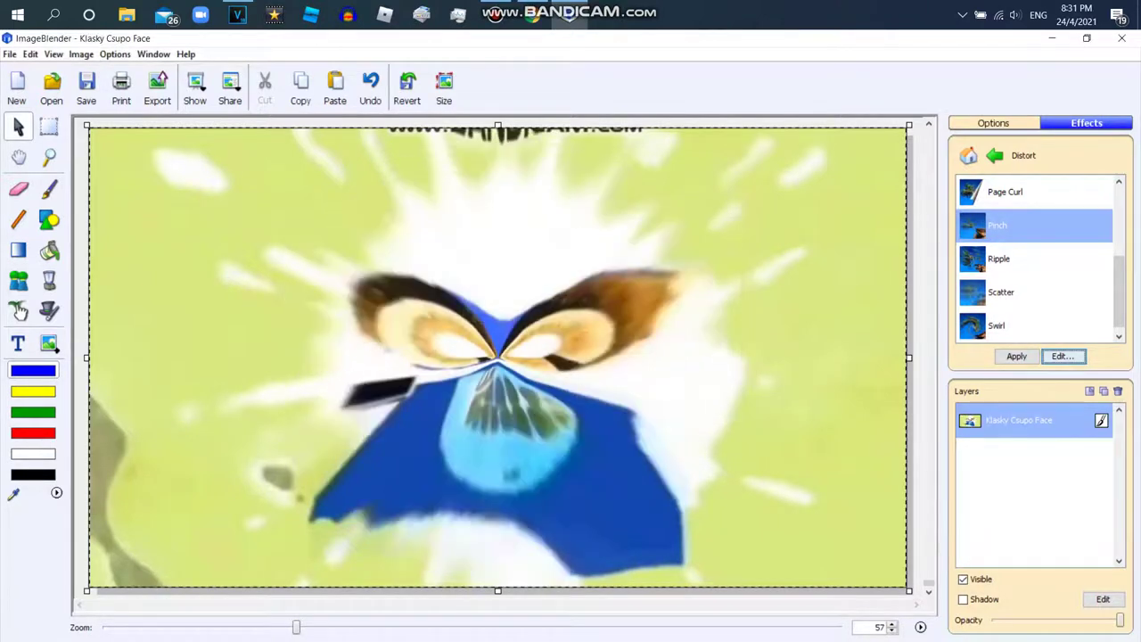
pyautogui.scroll(2, 1034, 258)
pyautogui.scroll(2, 1034, 258)
pyautogui.scroll(1, 1034, 258)
pyautogui.scroll(-1, 1034, 259)
pyautogui.scroll(-4, 1034, 258)
# Browse the Enhance effects, then reopen the Distort category.
pyautogui.click(995, 155)
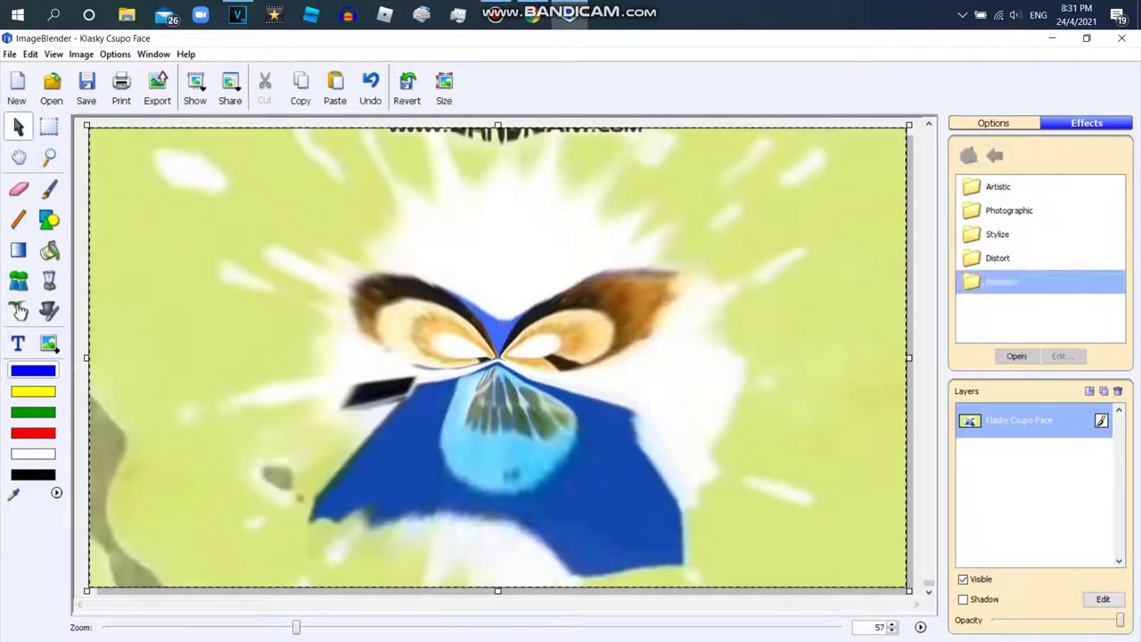
pyautogui.doubleClick(998, 282)
pyautogui.scroll(-2, 1034, 258)
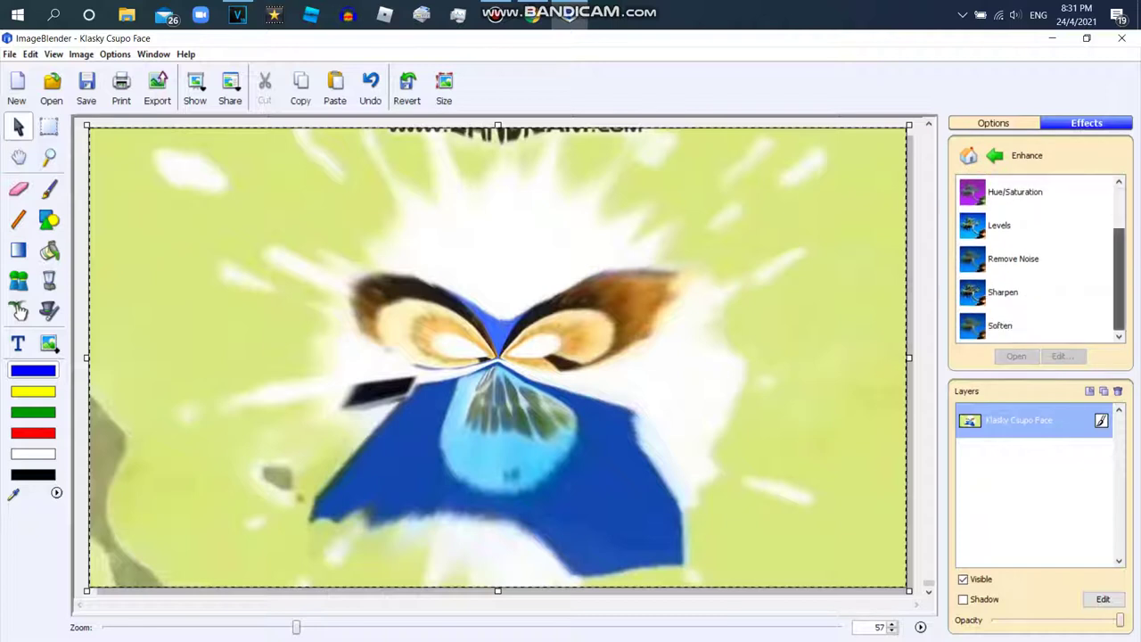
pyautogui.click(994, 155)
pyautogui.doubleClick(997, 258)
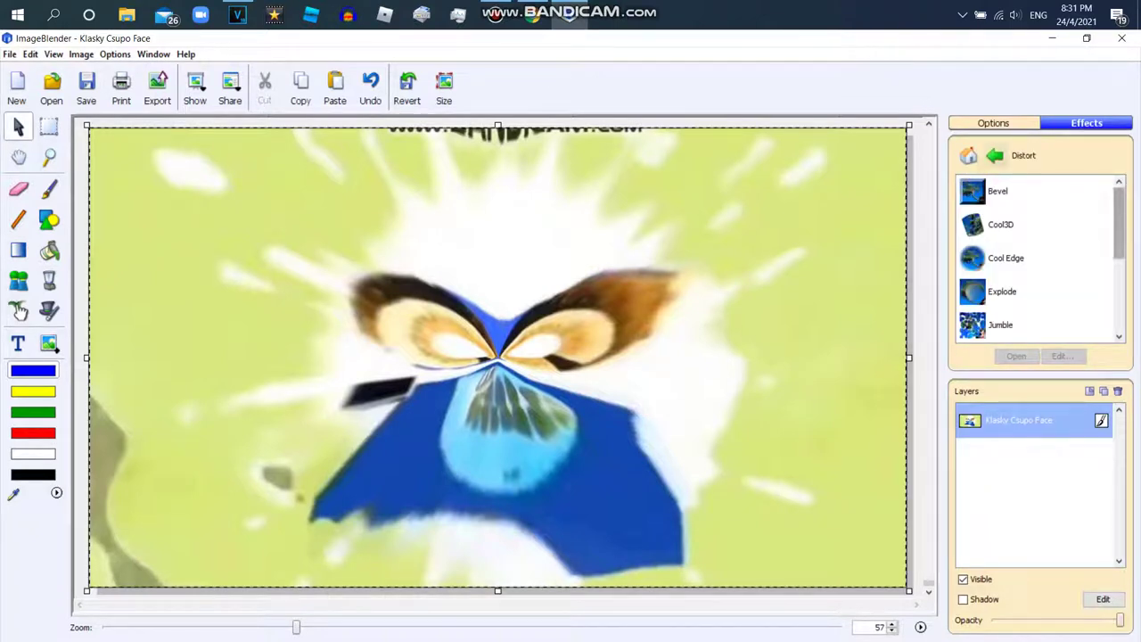
# Apply the Artistic Water Color effect, then undo it.
pyautogui.click(995, 155)
pyautogui.doubleClick(997, 186)
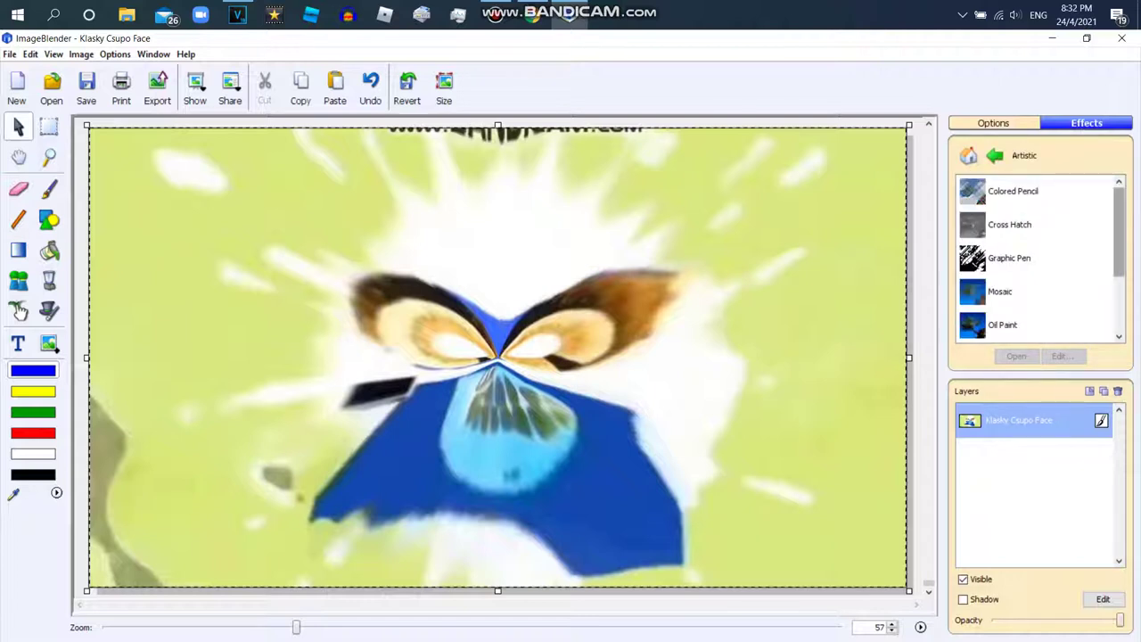
pyautogui.scroll(-3, 1039, 258)
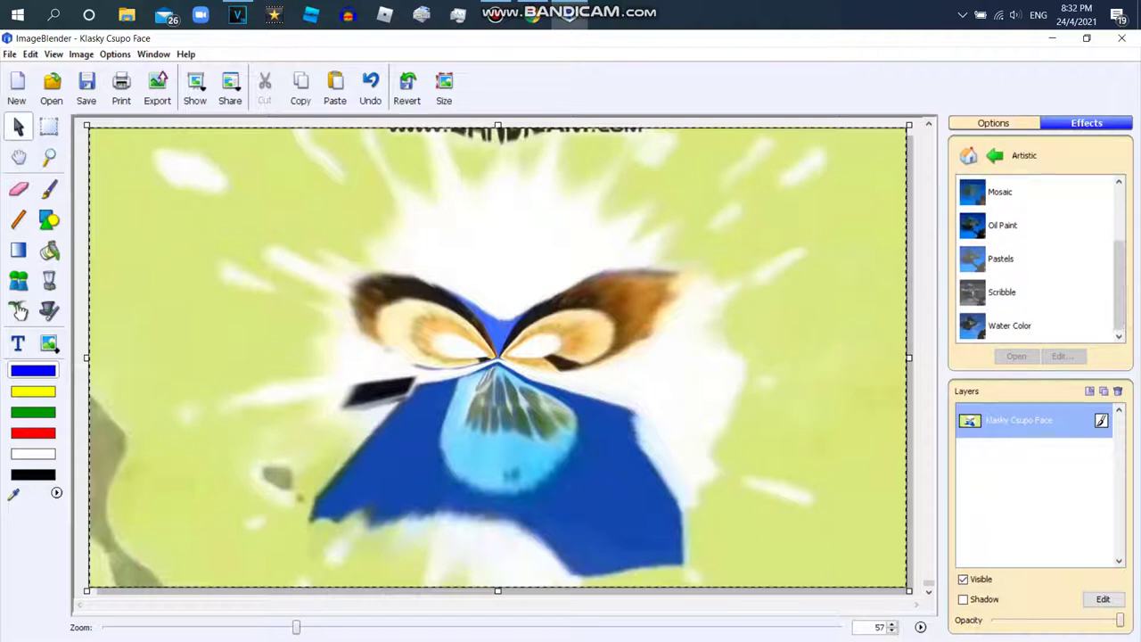
pyautogui.doubleClick(1009, 325)
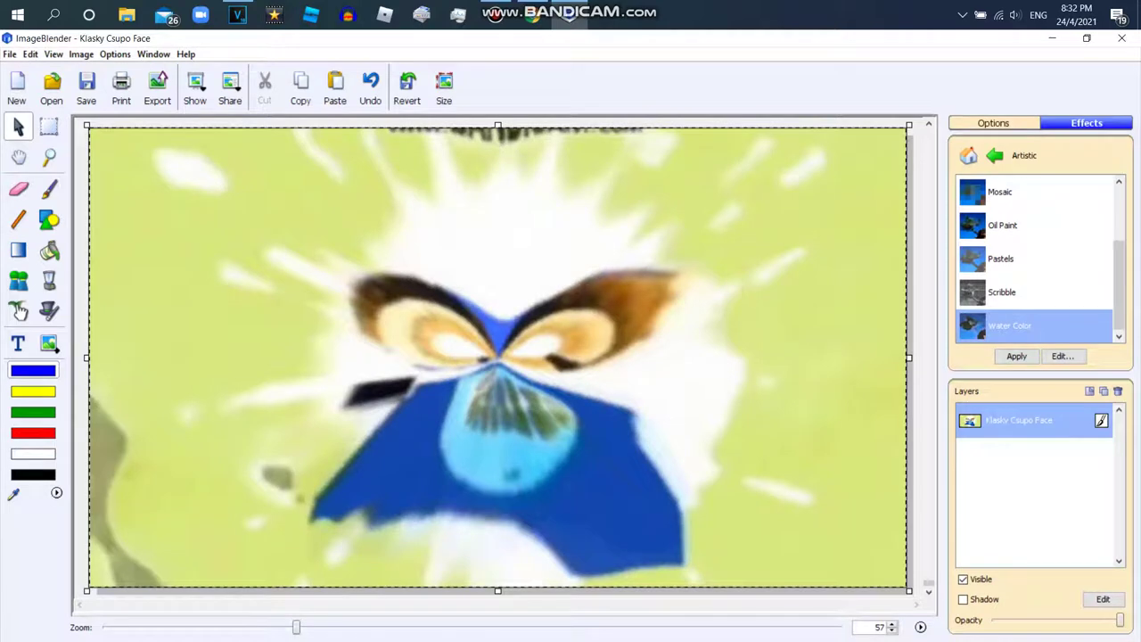
pyautogui.click(369, 89)
# Look through the Stylize effects.
pyautogui.click(994, 155)
pyautogui.doubleClick(1002, 229)
pyautogui.scroll(-2, 1039, 259)
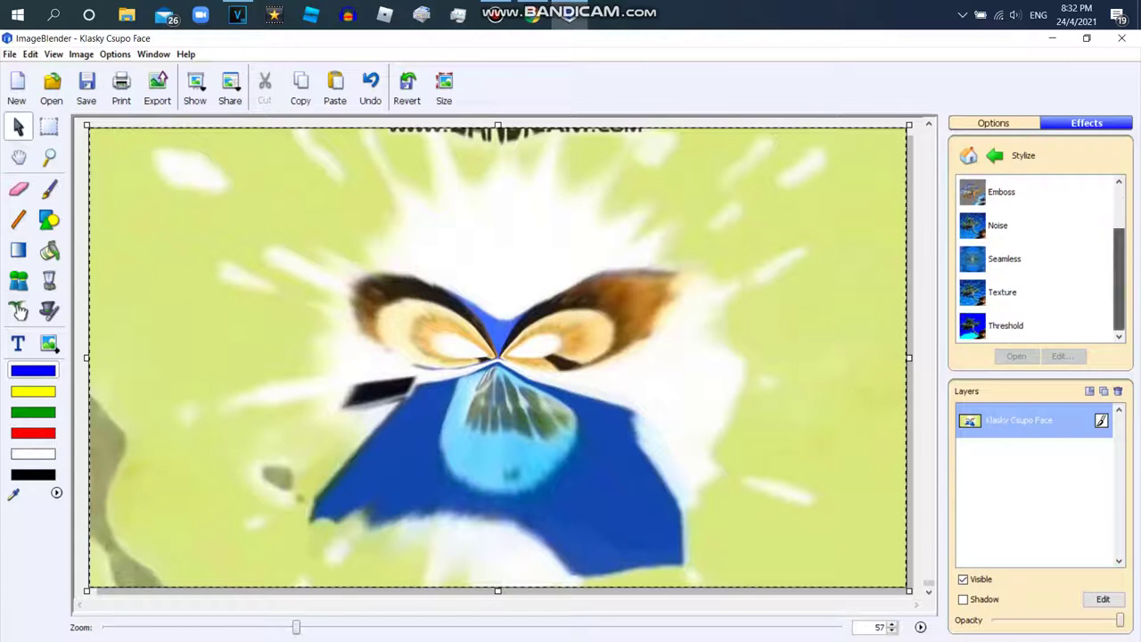
pyautogui.click(994, 155)
# Preview the Distort > Ripple effect and bring up its settings.
pyautogui.doubleClick(998, 258)
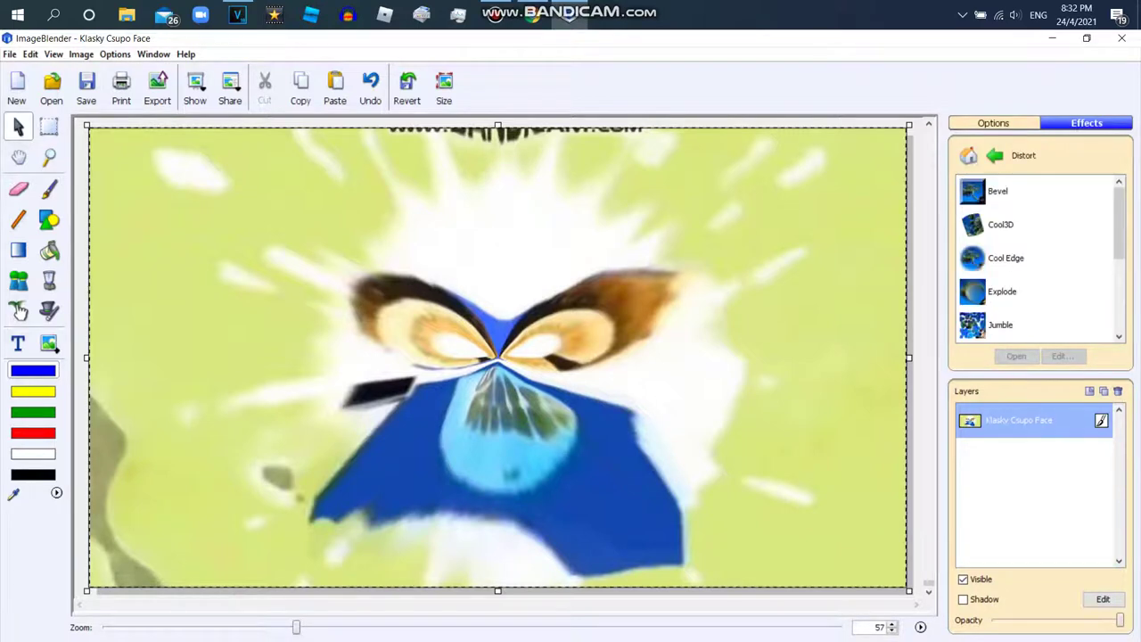
pyautogui.scroll(-1, 1038, 258)
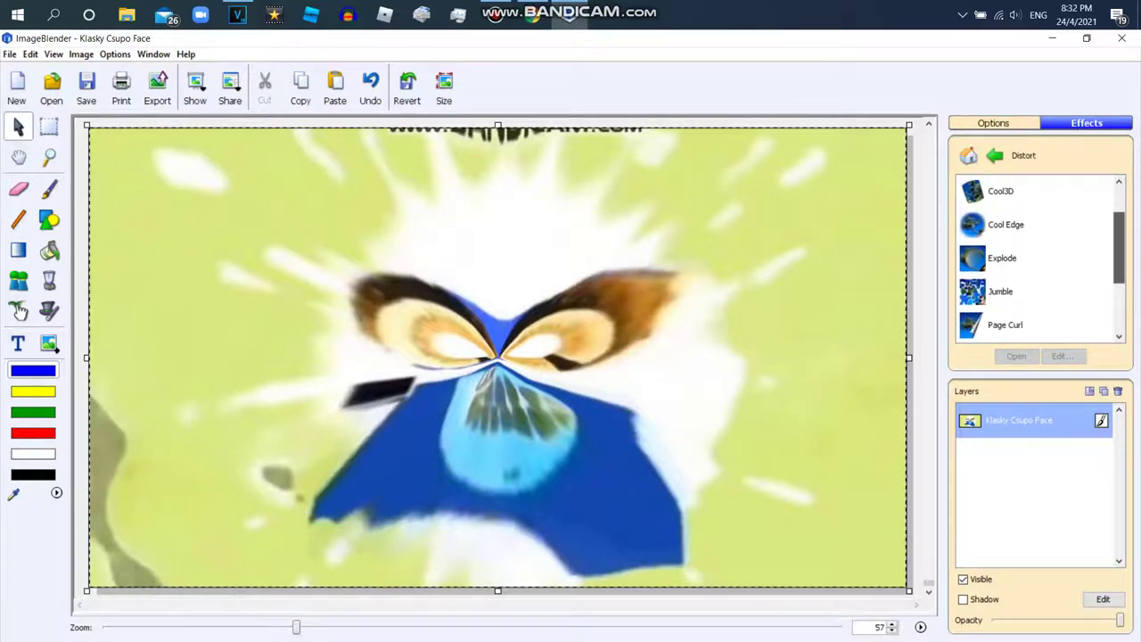
pyautogui.scroll(-1, 1038, 258)
pyautogui.scroll(-1, 1038, 259)
pyautogui.scroll(-2, 1039, 258)
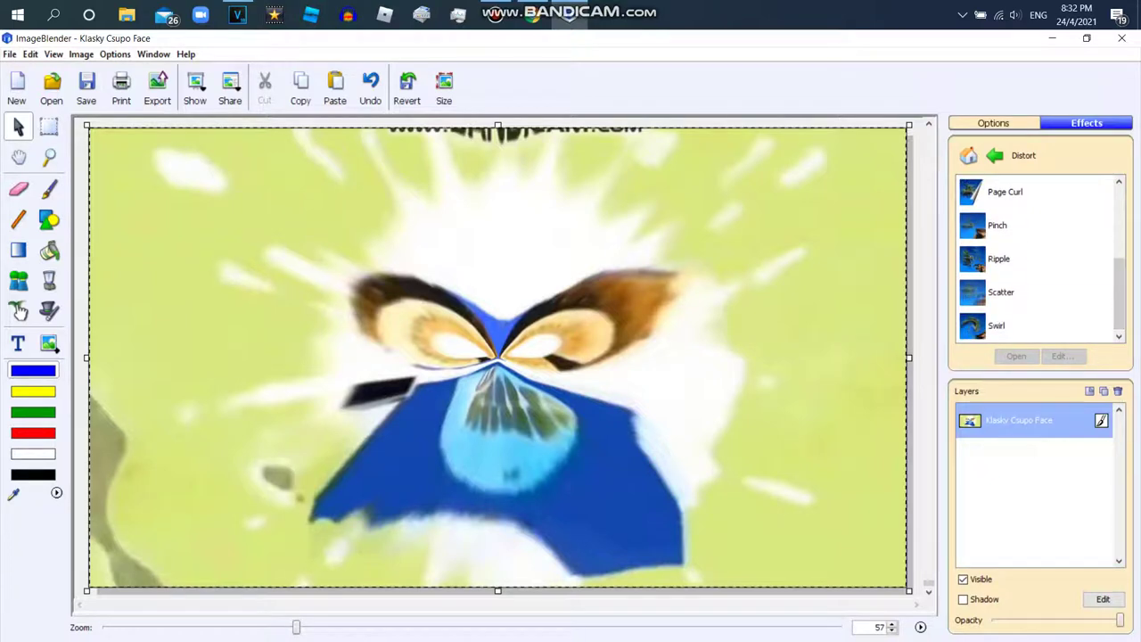
pyautogui.click(998, 259)
pyautogui.click(1060, 356)
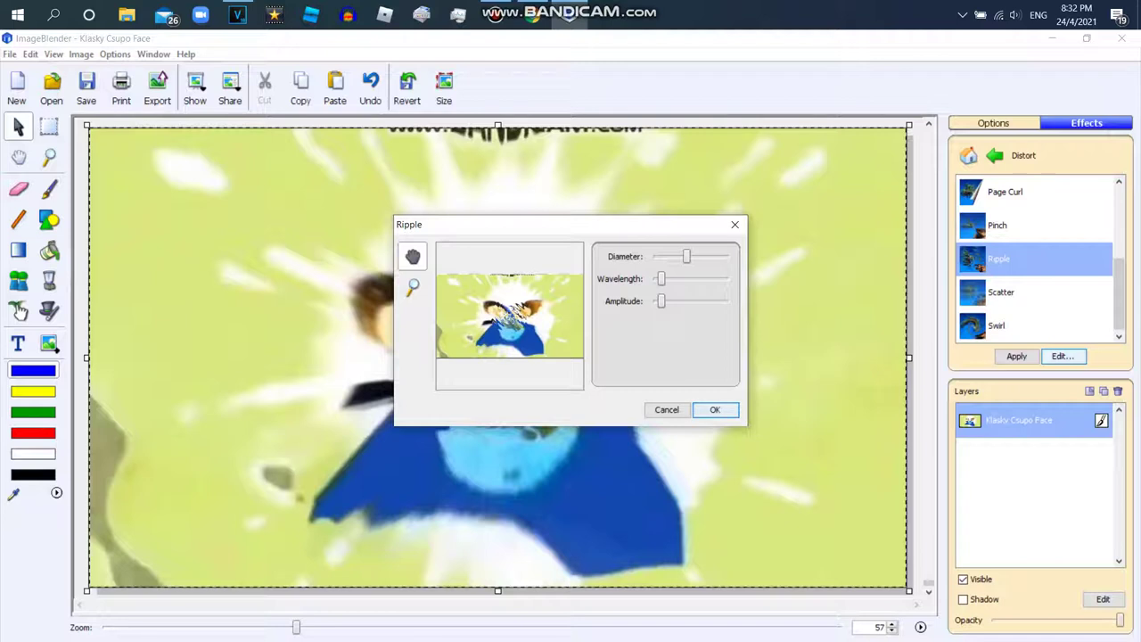
# Try a Ripple with longer wavelength and maximum amplitude, then discard it.
pyautogui.moveTo(660, 278)
pyautogui.mouseDown()
pyautogui.moveTo(706, 278)
pyautogui.moveTo(727, 300)
pyautogui.mouseUp()
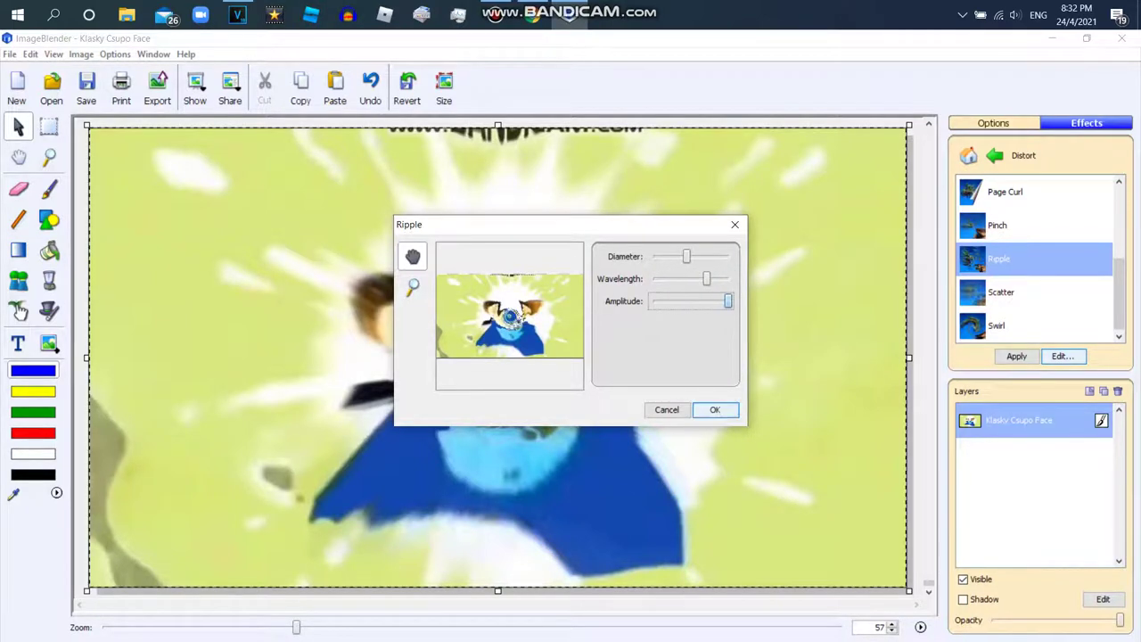
pyautogui.moveTo(686, 255); pyautogui.dragTo(652, 256)
pyautogui.click(370, 86)
# Preview the Scatter distortion, then switch back to Ripple.
pyautogui.moveTo(1118, 293); pyautogui.dragTo(1119, 223)
pyautogui.scroll(-5, 1034, 259)
pyautogui.scroll(1, 1034, 258)
pyautogui.scroll(-1, 1034, 259)
pyautogui.click(999, 291)
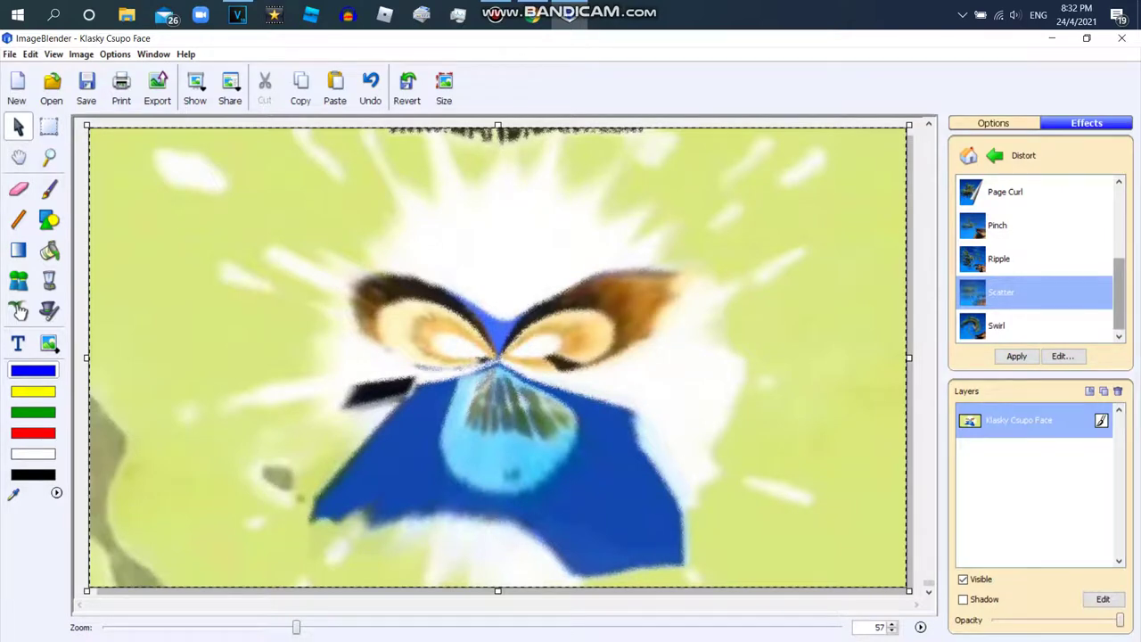
pyautogui.scroll(1, 1033, 259)
pyautogui.click(998, 291)
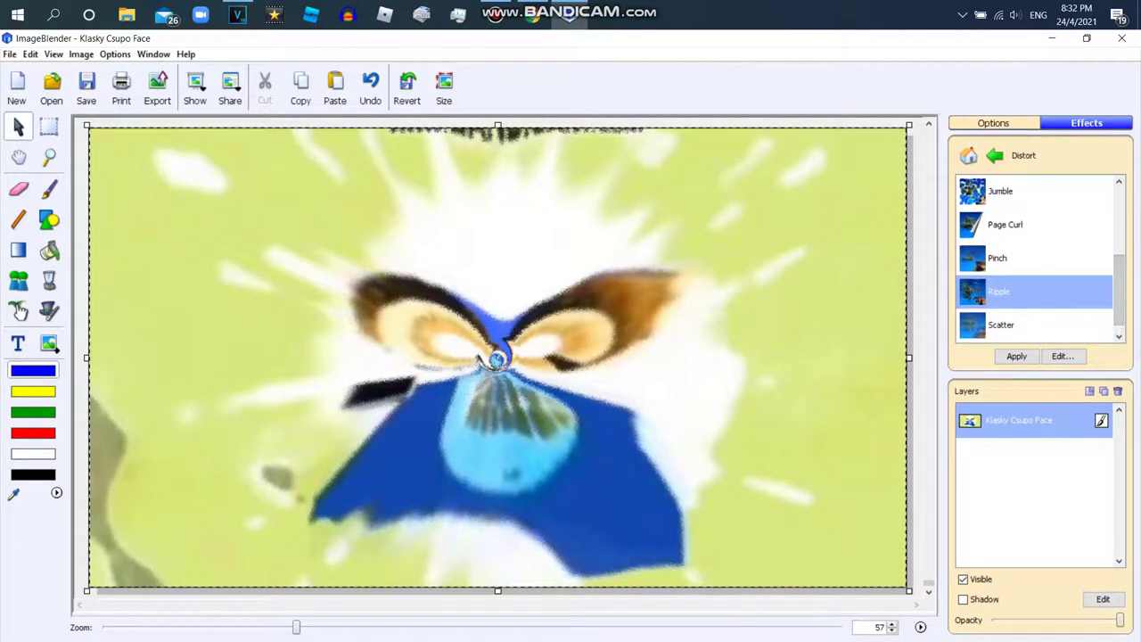
# Apply Ripple with maximum diameter and lowered amplitude for concentric zigzag rings.
pyautogui.click(1061, 355)
pyautogui.moveTo(653, 256)
pyautogui.mouseDown()
pyautogui.moveTo(728, 255)
pyautogui.moveTo(653, 279)
pyautogui.mouseUp()
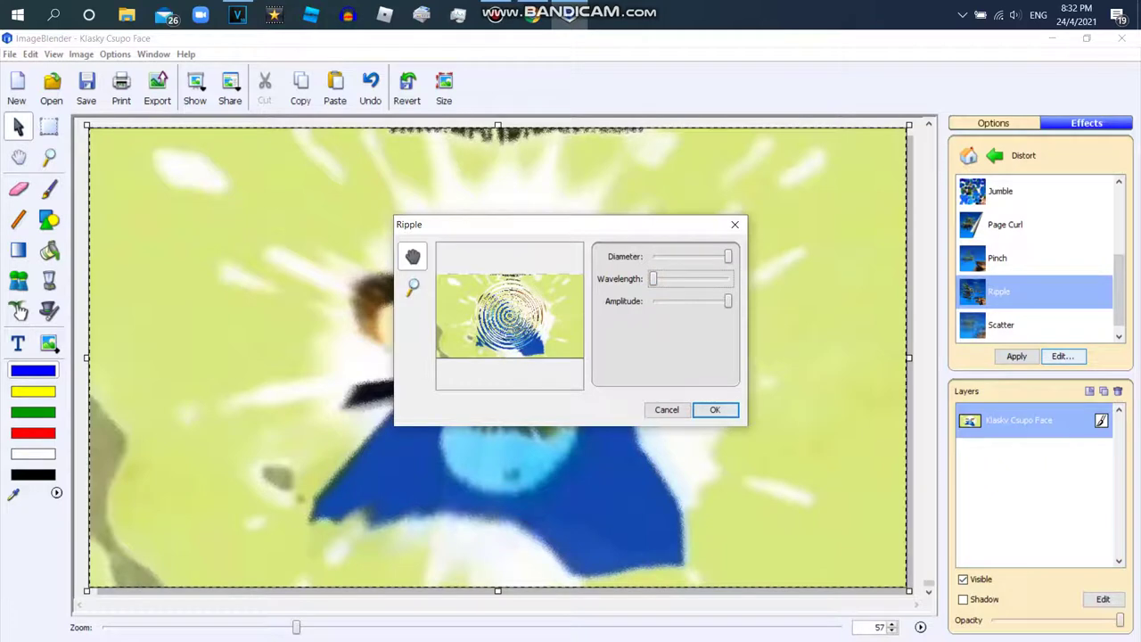
pyautogui.moveTo(728, 301); pyautogui.dragTo(657, 300)
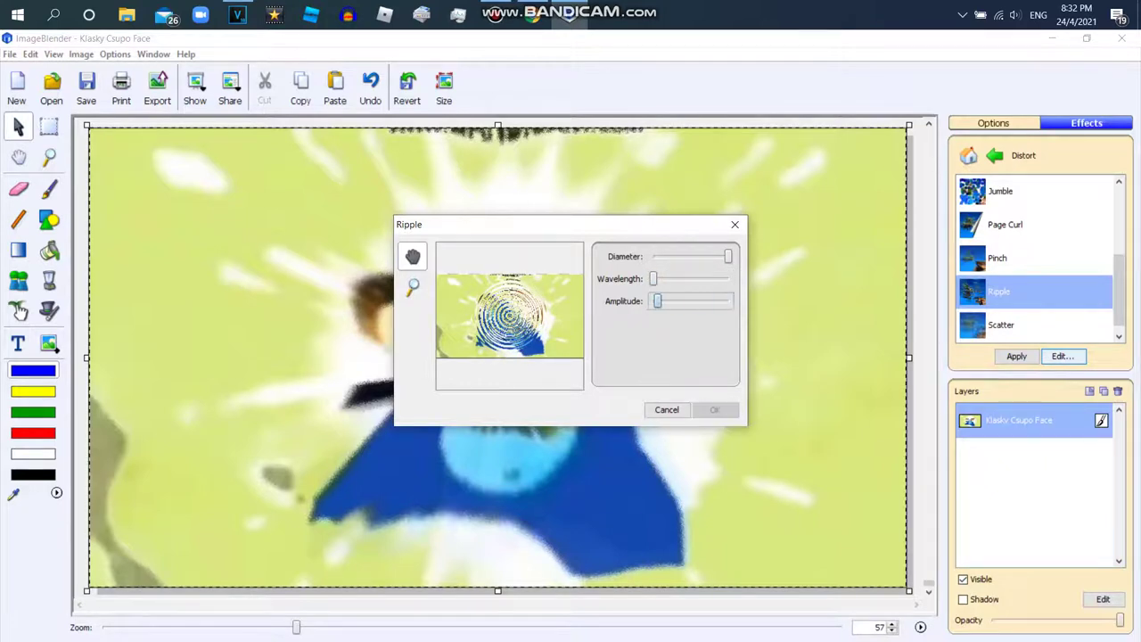
pyautogui.click(714, 409)
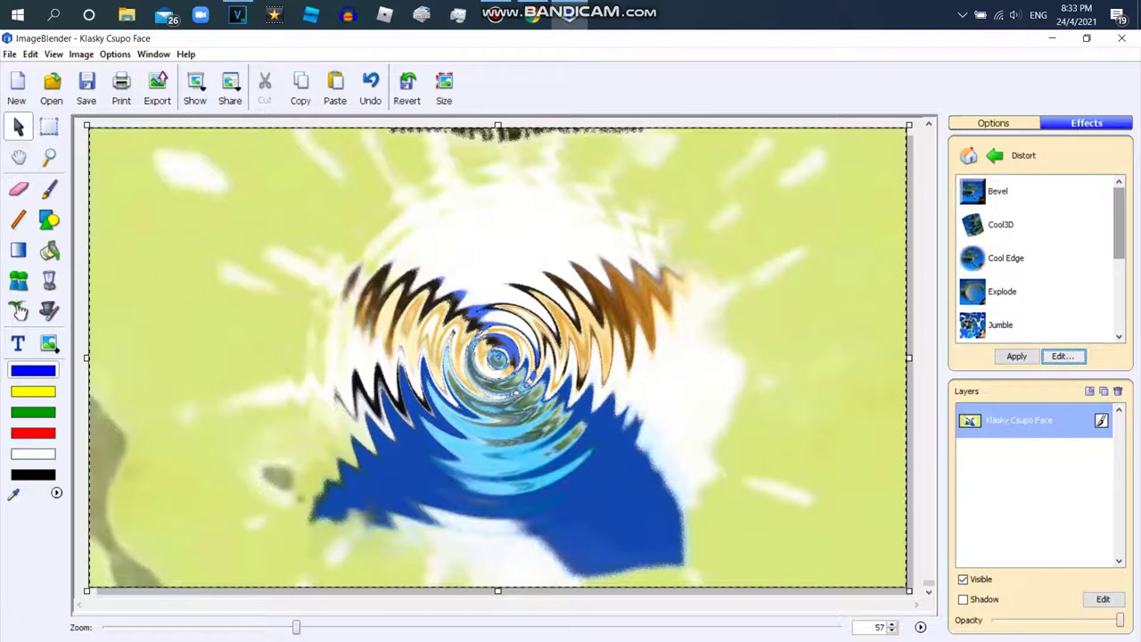
pyautogui.click(994, 155)
# Apply Enhance > Hue/Saturation repeatedly to the rippled face.
pyautogui.doubleClick(997, 186)
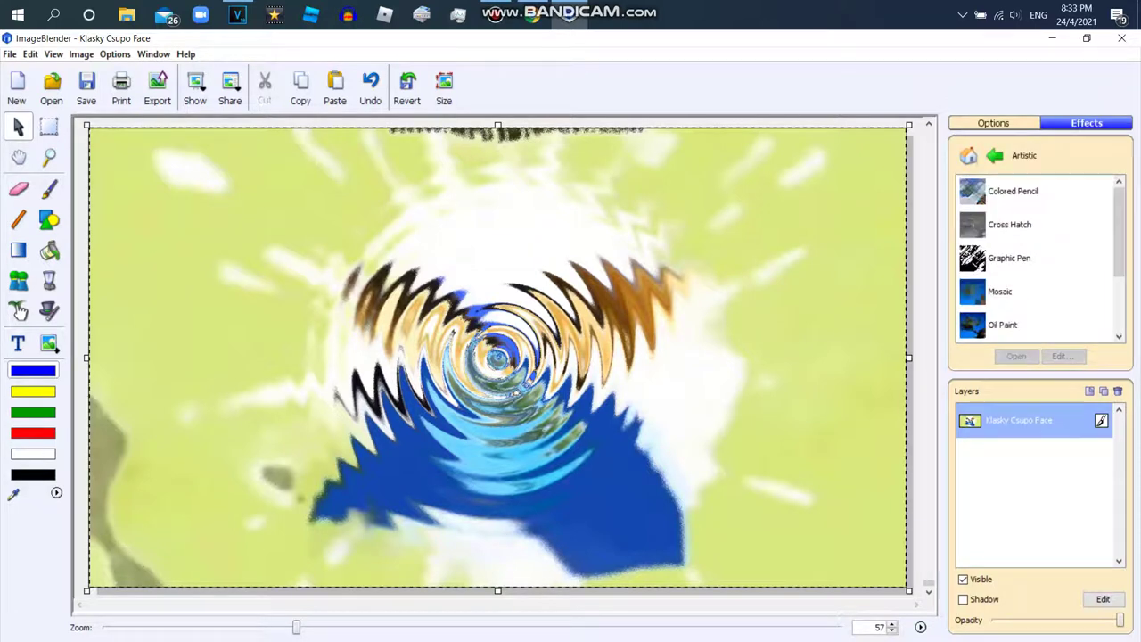
pyautogui.scroll(-3, 1033, 258)
pyautogui.click(994, 155)
pyautogui.doubleClick(1000, 282)
pyautogui.doubleClick(1014, 258)
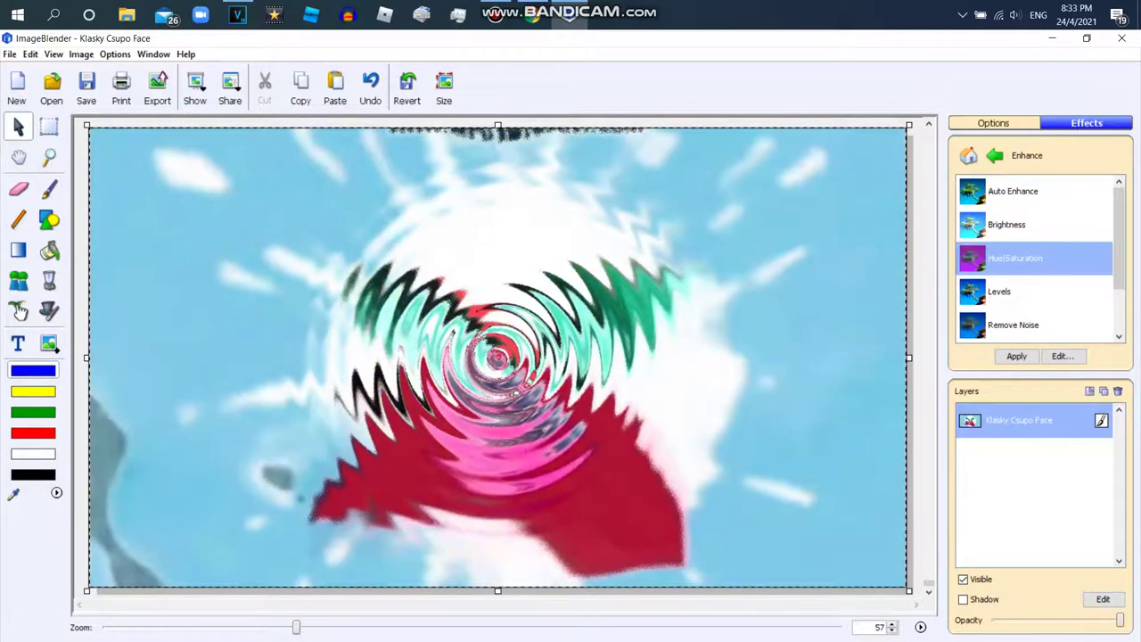
pyautogui.doubleClick(1014, 257)
pyautogui.doubleClick(1014, 257)
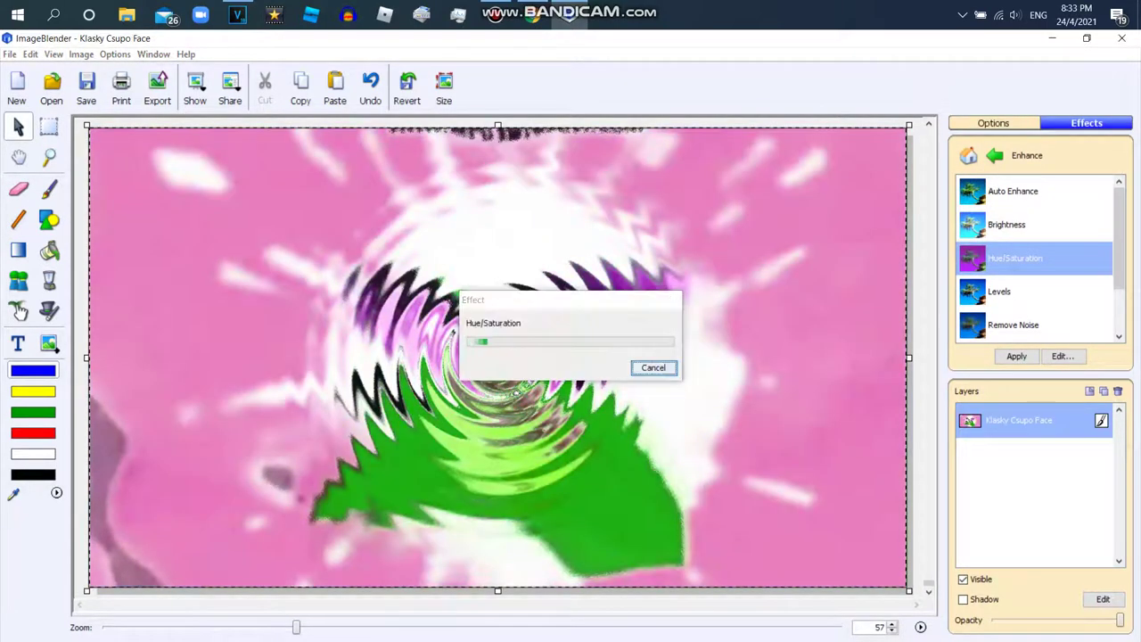
pyautogui.doubleClick(1015, 258)
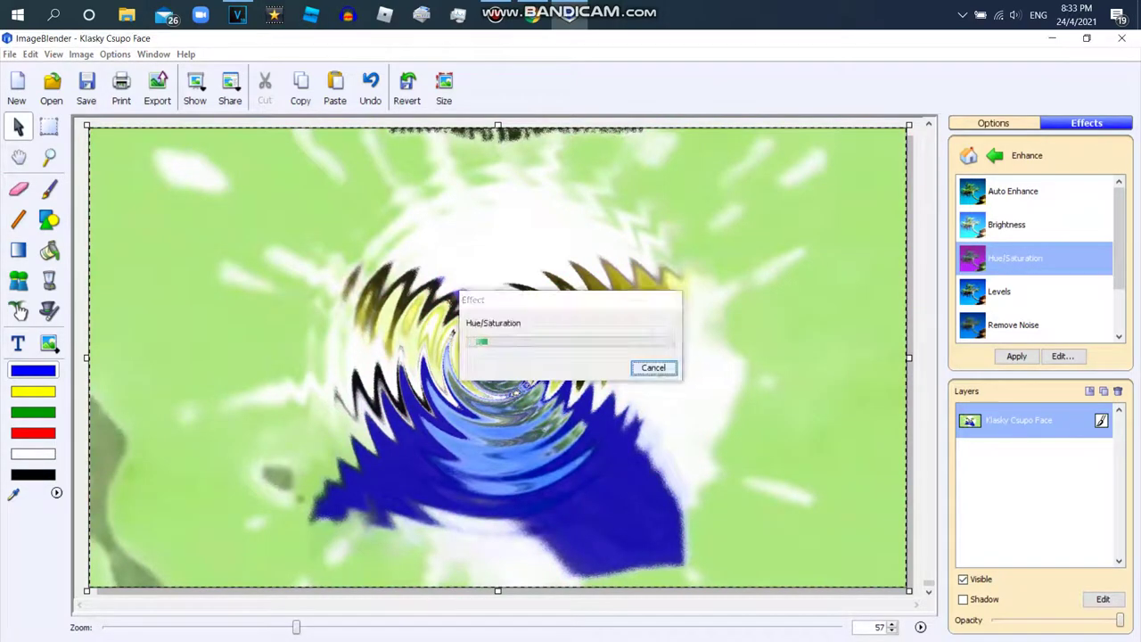
pyautogui.doubleClick(1014, 257)
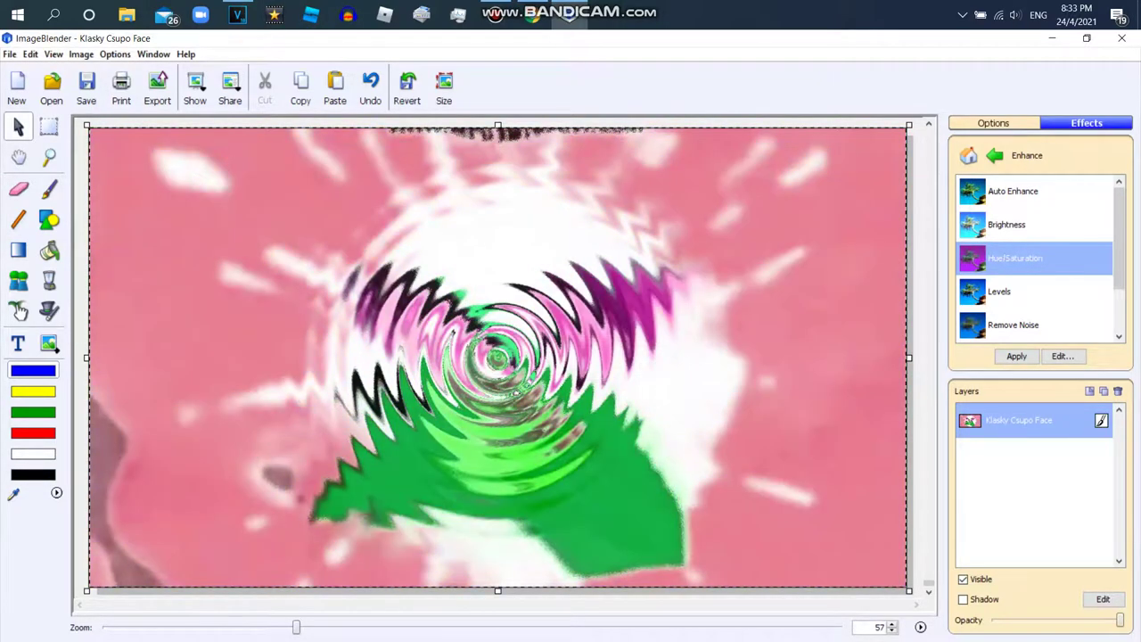
# Lower the Hue slider for a blue background and red-orange face, then confirm.
pyautogui.click(1061, 356)
pyautogui.moveTo(716, 256); pyautogui.dragTo(665, 256)
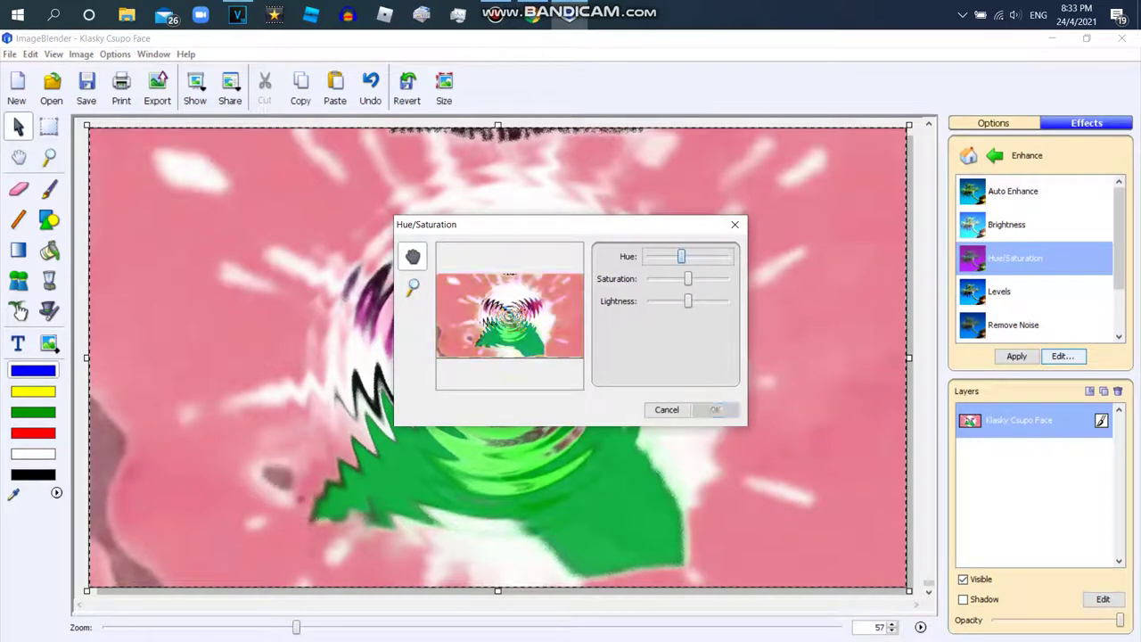
pyautogui.moveTo(666, 256)
pyautogui.mouseDown()
pyautogui.moveTo(717, 256)
pyautogui.moveTo(659, 256)
pyautogui.mouseUp()
pyautogui.click(714, 409)
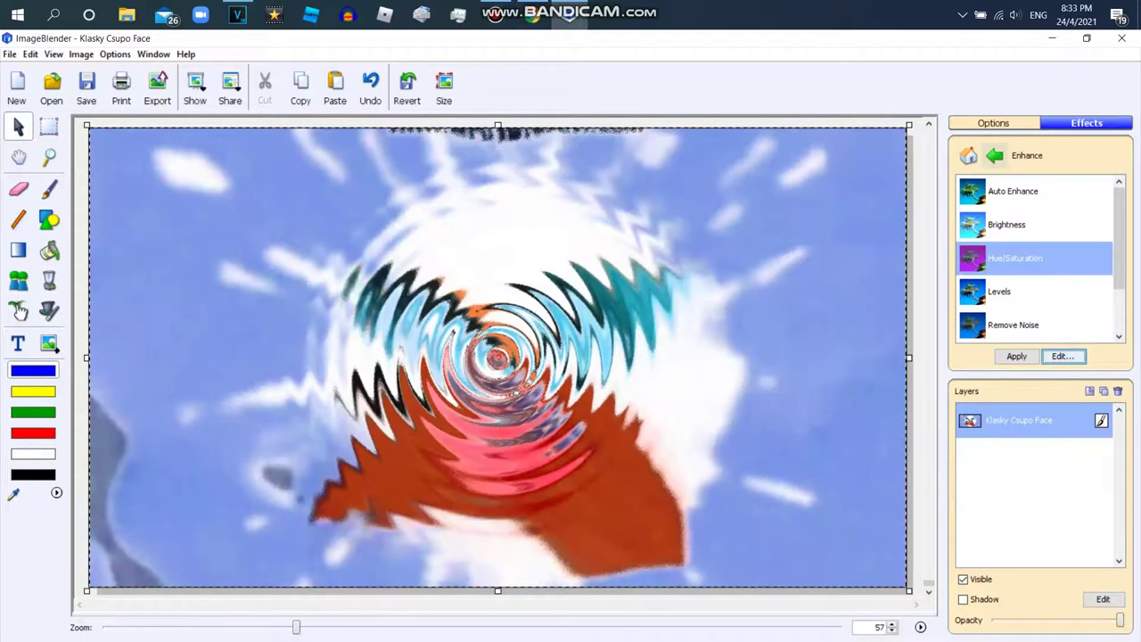
# Browse the Artistic effects, then open the Photographic category.
pyautogui.click(995, 155)
pyautogui.click(996, 187)
pyautogui.doubleClick(996, 186)
pyautogui.click(995, 155)
pyautogui.click(1009, 210)
pyautogui.doubleClick(1009, 210)
pyautogui.moveTo(1119, 223); pyautogui.dragTo(1118, 290)
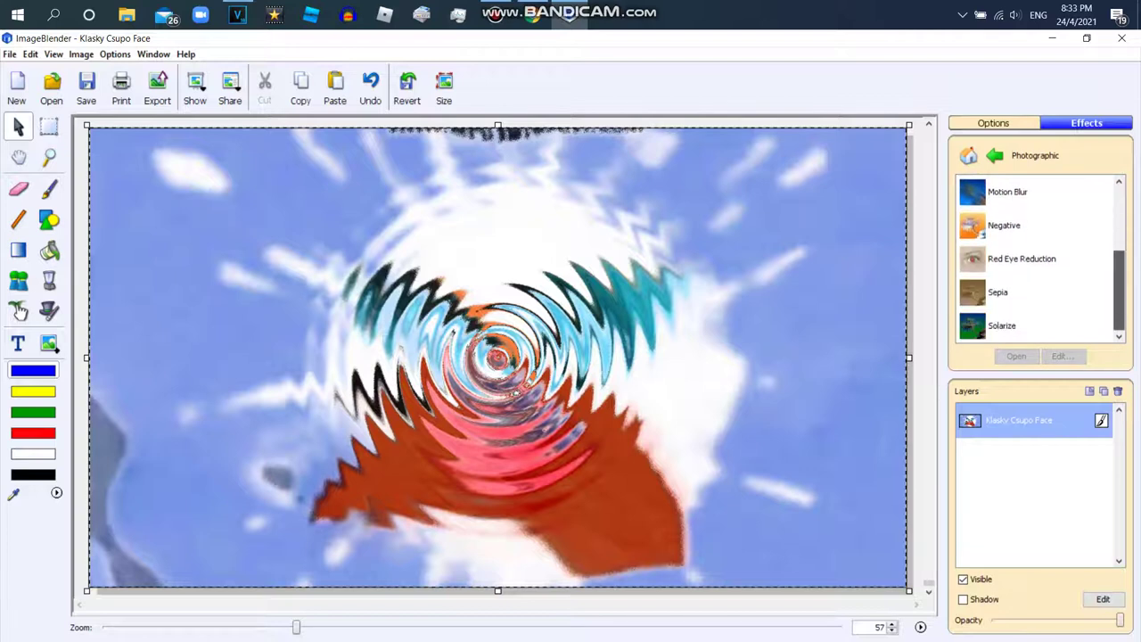
# Invert the face image's colours with the Negative effect.
pyautogui.doubleClick(1003, 225)
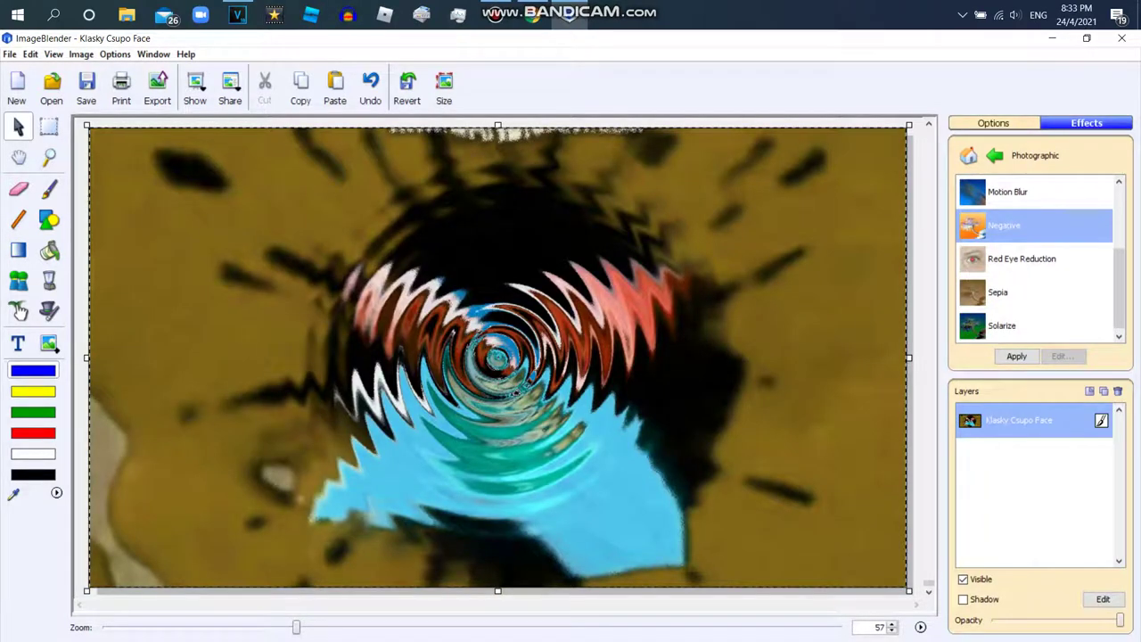
pyautogui.click(994, 155)
pyautogui.doubleClick(996, 186)
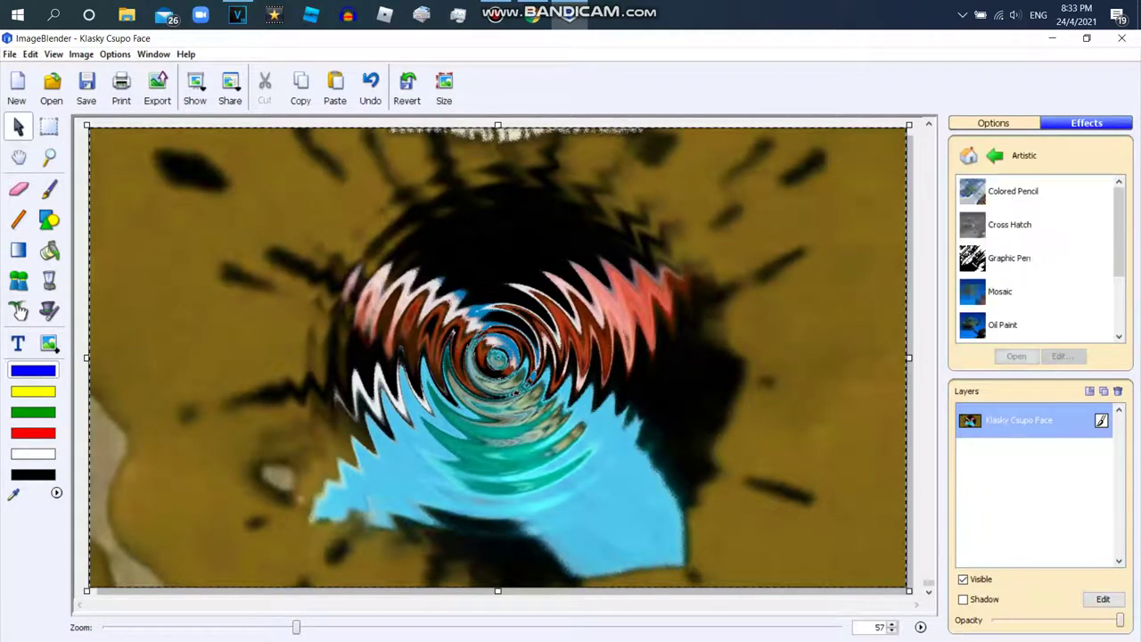
pyautogui.click(995, 156)
pyautogui.doubleClick(1000, 282)
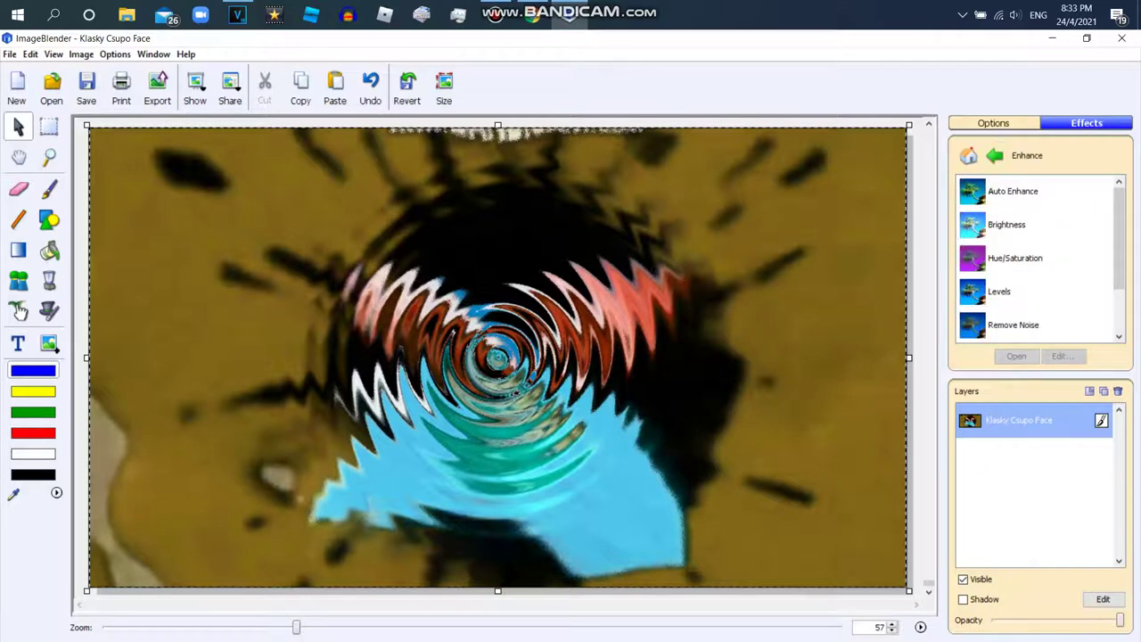
# Nudge the hue toward blue-purple with Hue/Saturation, turning the background green and the face violet.
pyautogui.doubleClick(1014, 258)
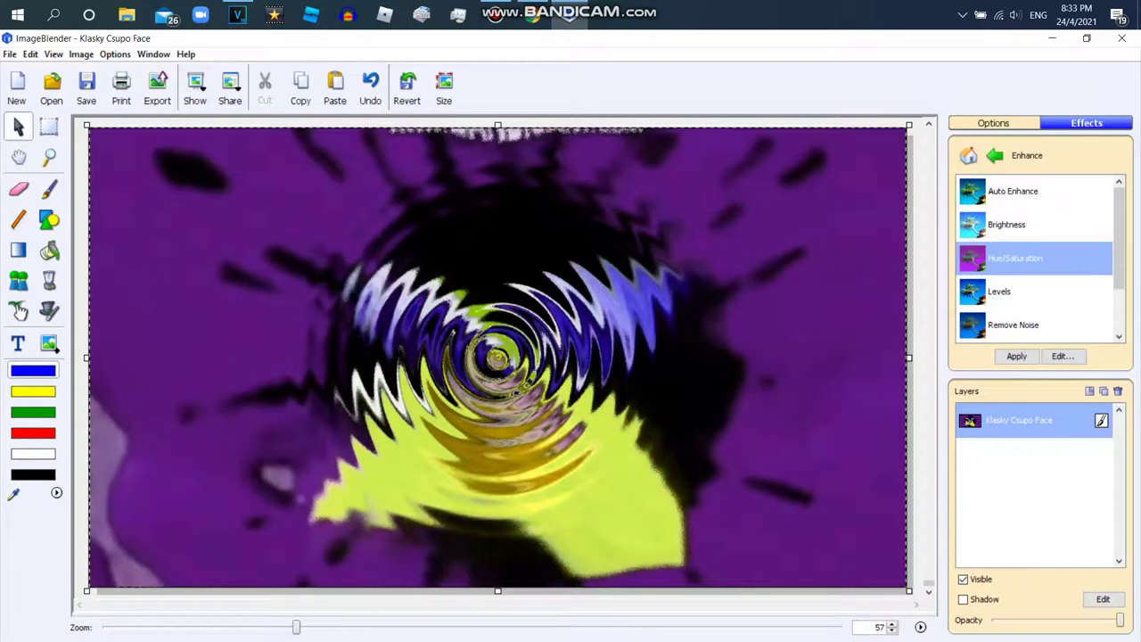
pyautogui.click(1062, 355)
pyautogui.press('Left')
pyautogui.click(714, 409)
pyautogui.press('Down')
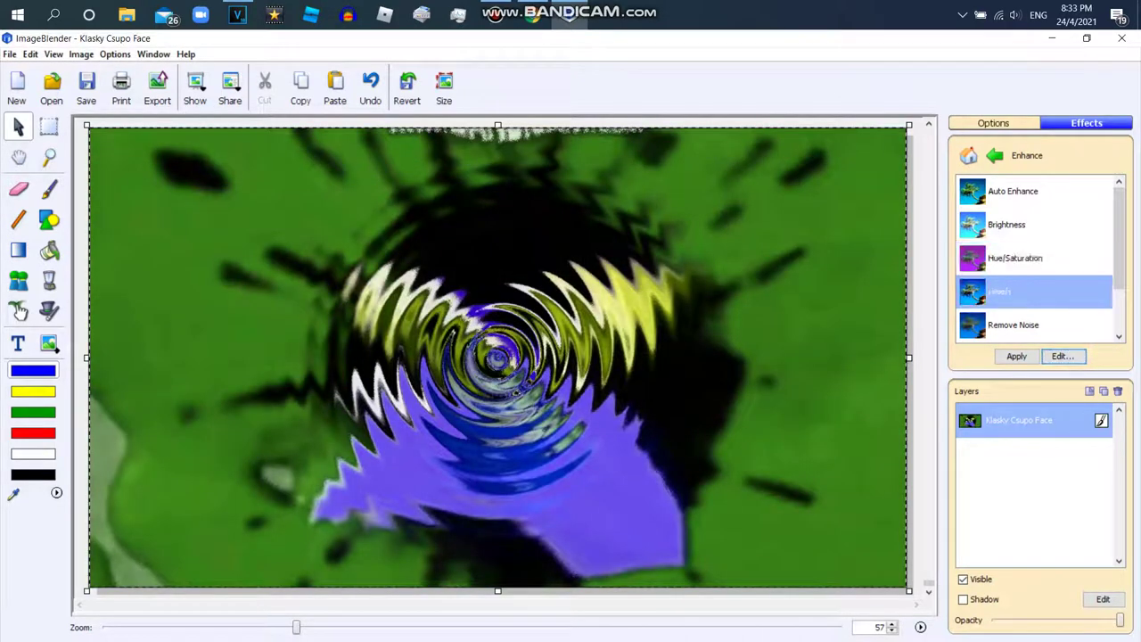
pyautogui.click(1062, 356)
# Push the Levels midtone to maximum and lower the highlight level to brighten the image.
pyautogui.press('Right')
pyautogui.press('Right')
pyautogui.press('Right')
pyautogui.press('Right')
pyautogui.press('Right')
pyautogui.press('Right')
pyautogui.hotkey('shift', 'Tab')
pyautogui.press('Left')
pyautogui.press('Left')
pyautogui.press('Left')
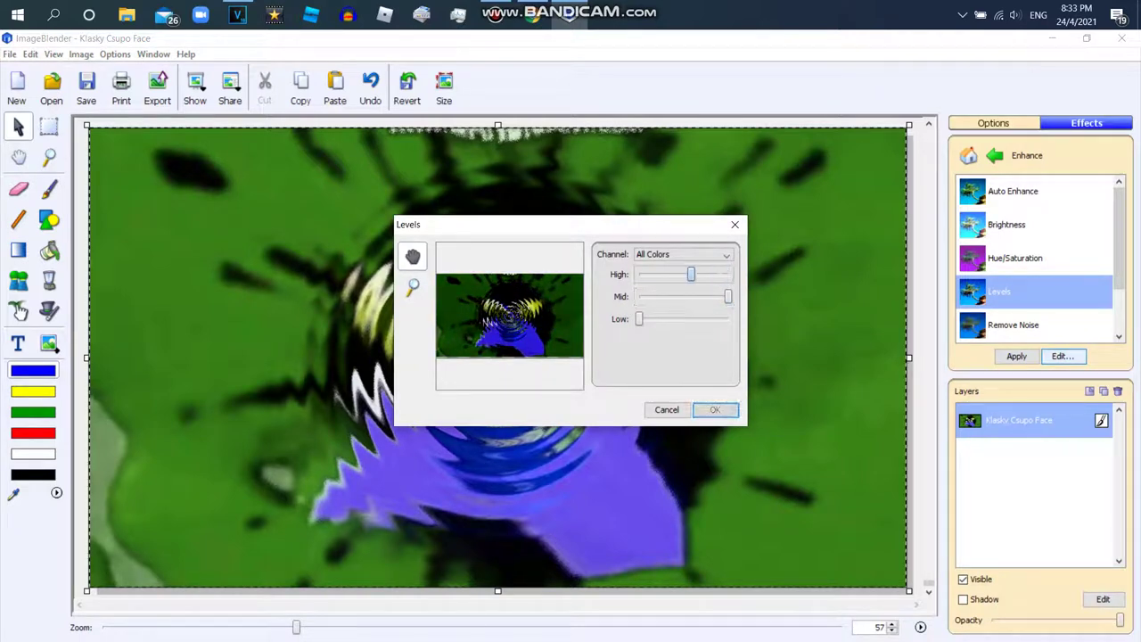
pyautogui.press('Left')
pyautogui.press('Left')
pyautogui.press('Left')
pyautogui.press('Right')
pyautogui.press('Right')
pyautogui.press('Right')
pyautogui.press('Left')
pyautogui.press('Left')
pyautogui.press('Left')
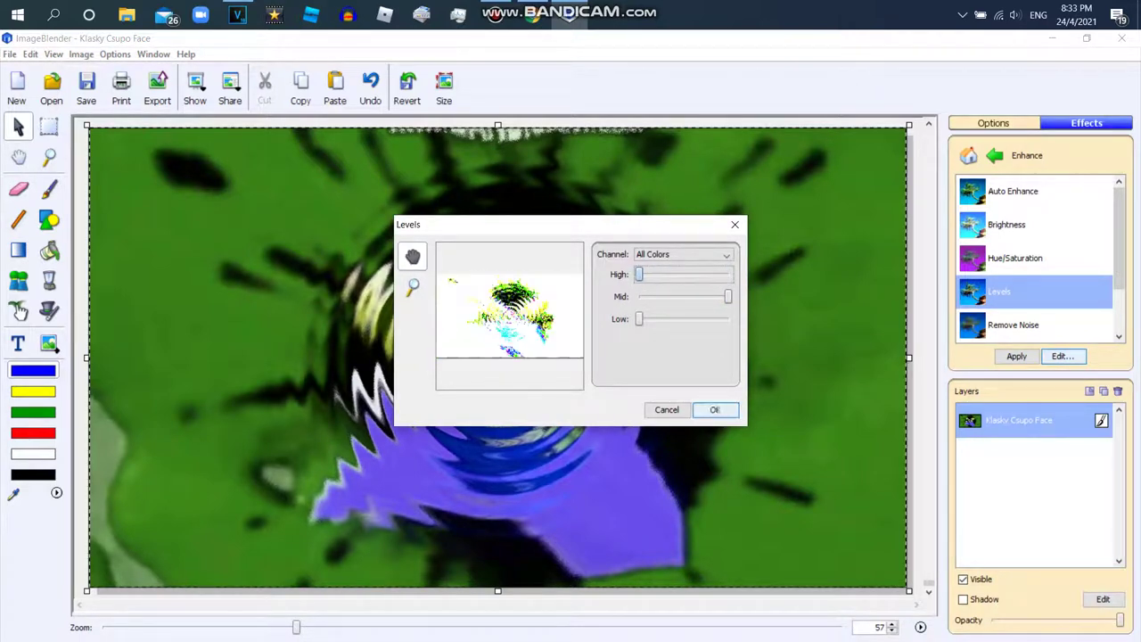
pyautogui.press('Right')
pyautogui.press('Right')
pyautogui.press('Right')
pyautogui.press('Left')
pyautogui.press('Left')
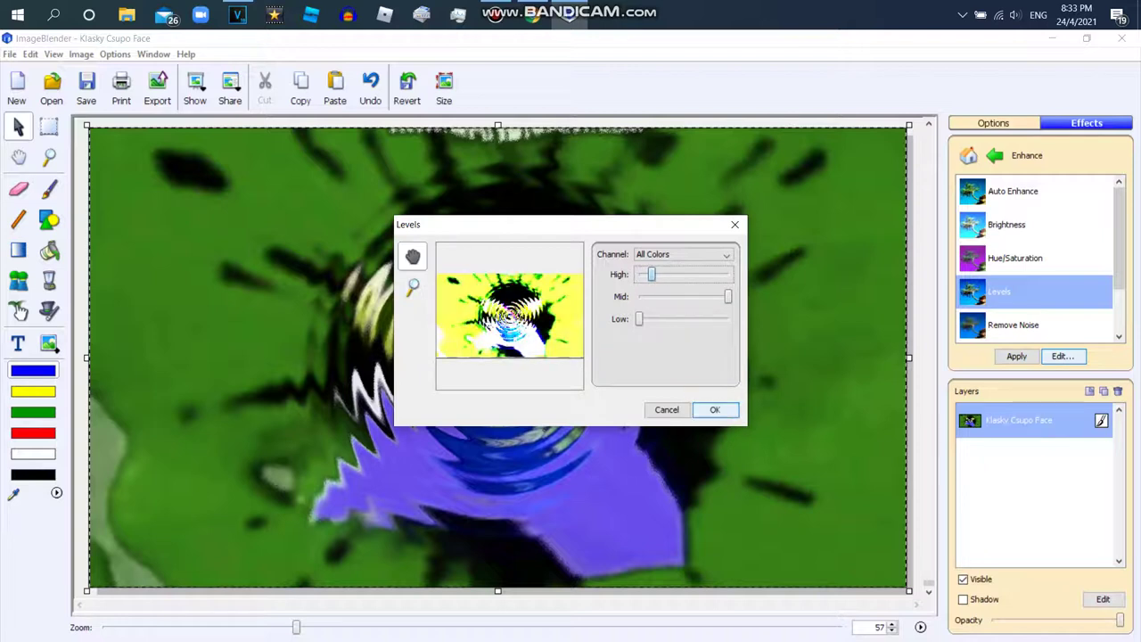
pyautogui.press('Right')
pyautogui.press('Right')
# Raise then reset the shadow level, and lower the highlight and midtone levels further.
pyautogui.press('Tab')
pyautogui.press('Tab')
pyautogui.press('Right')
pyautogui.press('Right')
pyautogui.press('Right')
pyautogui.press('Left')
pyautogui.press('Left')
pyautogui.press('Left')
pyautogui.press('Left')
pyautogui.press('Right')
pyautogui.press('Right')
pyautogui.press('Right')
pyautogui.press('Right')
pyautogui.press('Right')
pyautogui.press('Right')
pyautogui.press('Right')
pyautogui.press('Right')
pyautogui.press('Right')
pyautogui.press('Right')
pyautogui.press('Right')
pyautogui.press('Home')
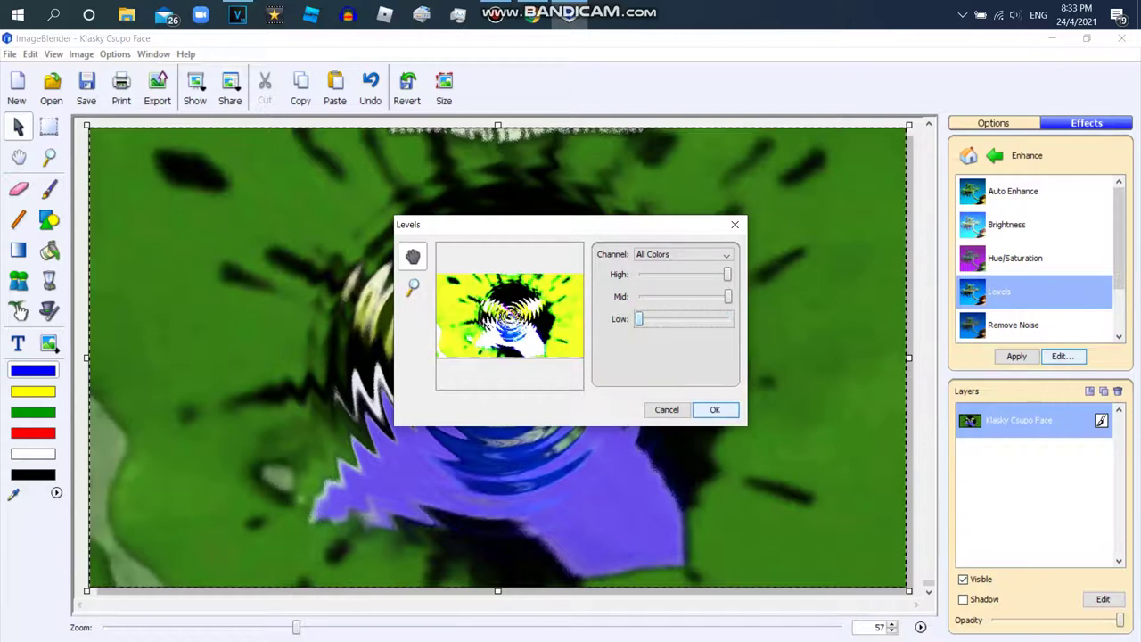
pyautogui.hotkey('shift', 'Tab')
pyautogui.hotkey('shift', 'Tab')
pyautogui.press('Left')
pyautogui.press('Left')
pyautogui.press('Left')
pyautogui.press('Left')
pyautogui.press('Left')
pyautogui.press('Left')
pyautogui.press('Left')
pyautogui.press('Left')
pyautogui.press('Left')
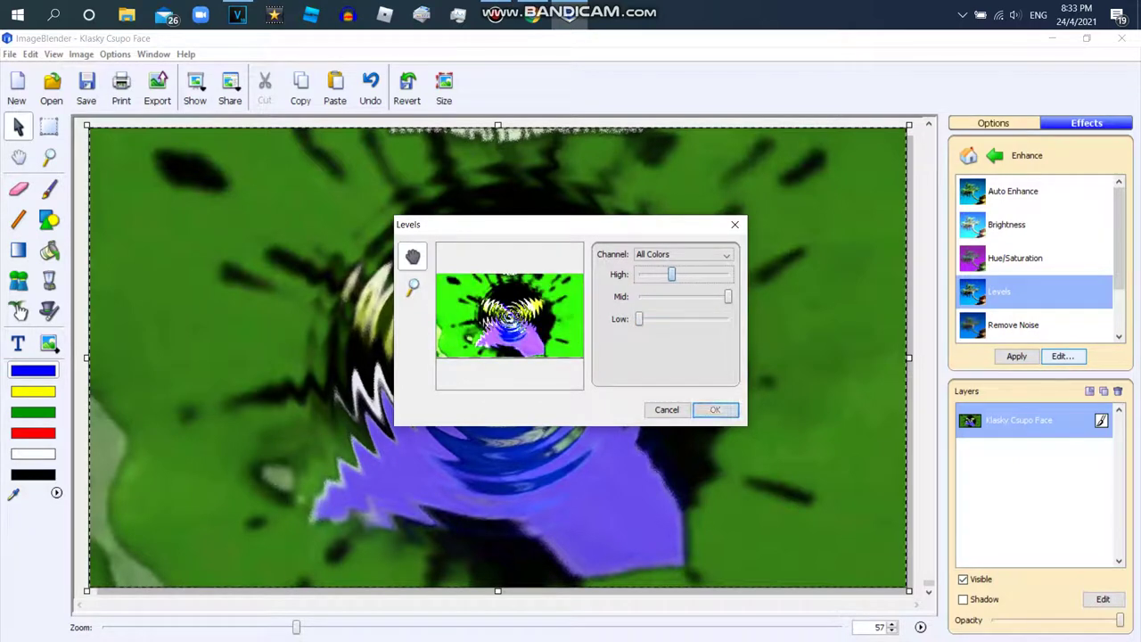
pyautogui.press('Left')
pyautogui.press('Left')
pyautogui.press('Left')
pyautogui.press('Left')
pyautogui.press('Left')
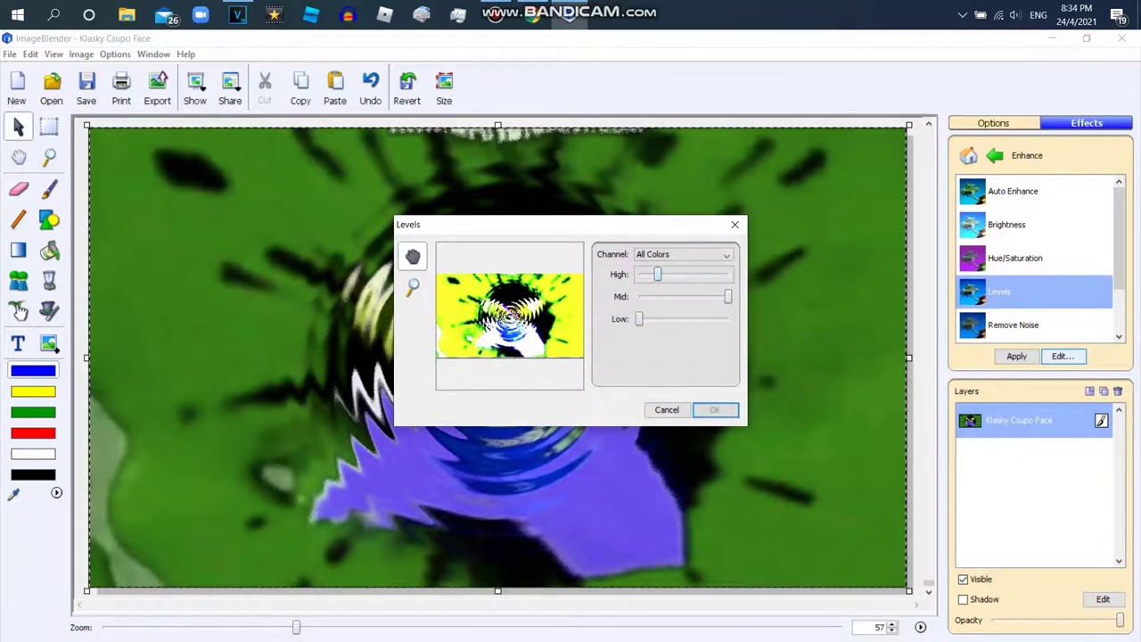
pyautogui.press('Tab')
# Lower the Red channel's highlight level and apply Levels, turning the image bright yellow.
pyautogui.press('Left')
pyautogui.press('Left')
pyautogui.press('Left')
pyautogui.press('Left')
pyautogui.press('Left')
pyautogui.press('Left')
pyautogui.press('Right')
pyautogui.press('Right')
pyautogui.press('Right')
pyautogui.hotkey('shift', 'Tab')
pyautogui.hotkey('shift', 'Tab')
pyautogui.hotkey('alt', 'Down')
pyautogui.press('Down')
pyautogui.press('Return')
pyautogui.press('Tab')
pyautogui.press('Left')
pyautogui.press('Left')
pyautogui.press('Left')
pyautogui.press('Left')
pyautogui.press('Left')
pyautogui.press('Left')
pyautogui.press('Left')
pyautogui.press('Left')
pyautogui.press('Left')
pyautogui.press('End')
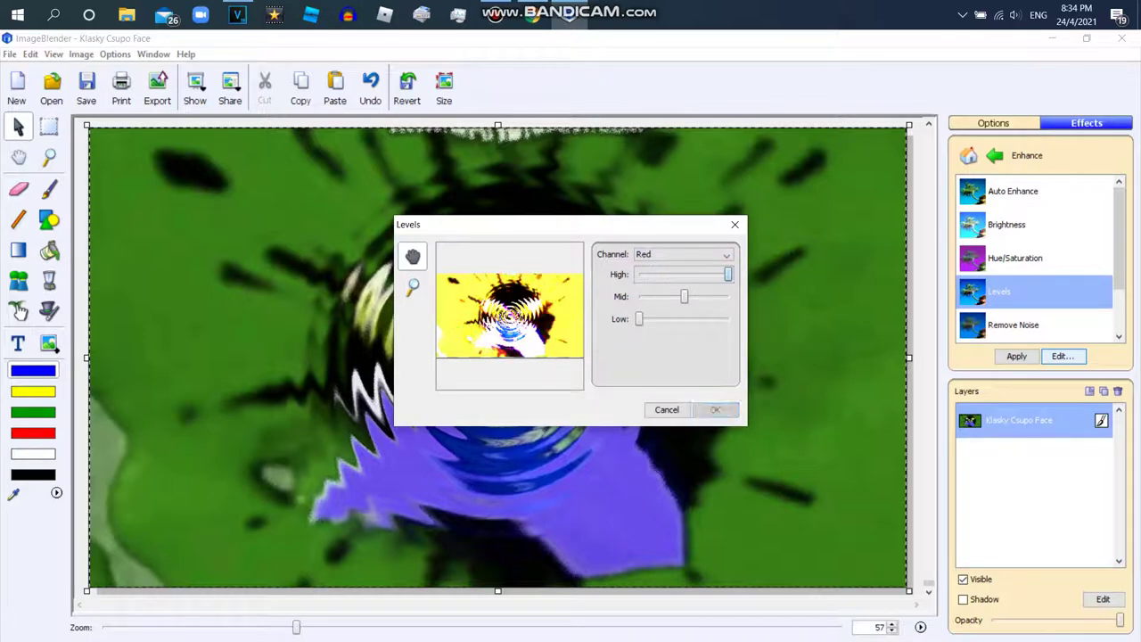
pyautogui.press('Left')
pyautogui.press('Left')
pyautogui.press('Left')
pyautogui.press('Return')
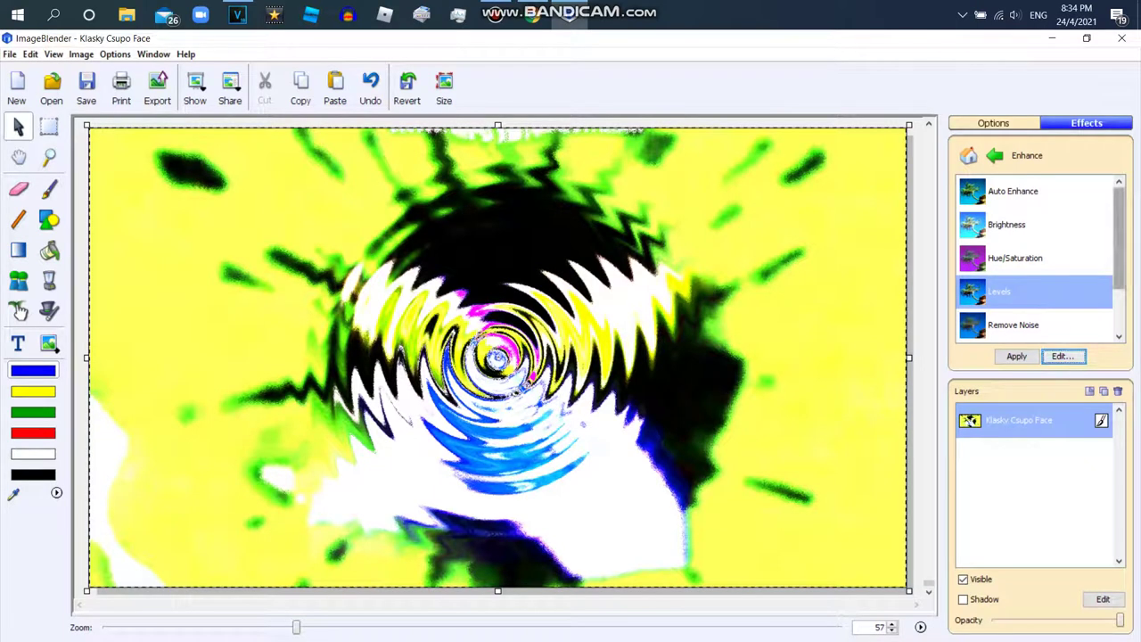
pyautogui.scroll(-1, 1034, 258)
# Copy the whole recoloured face image and paste it back as a new layer.
pyautogui.scroll(-1, 1033, 258)
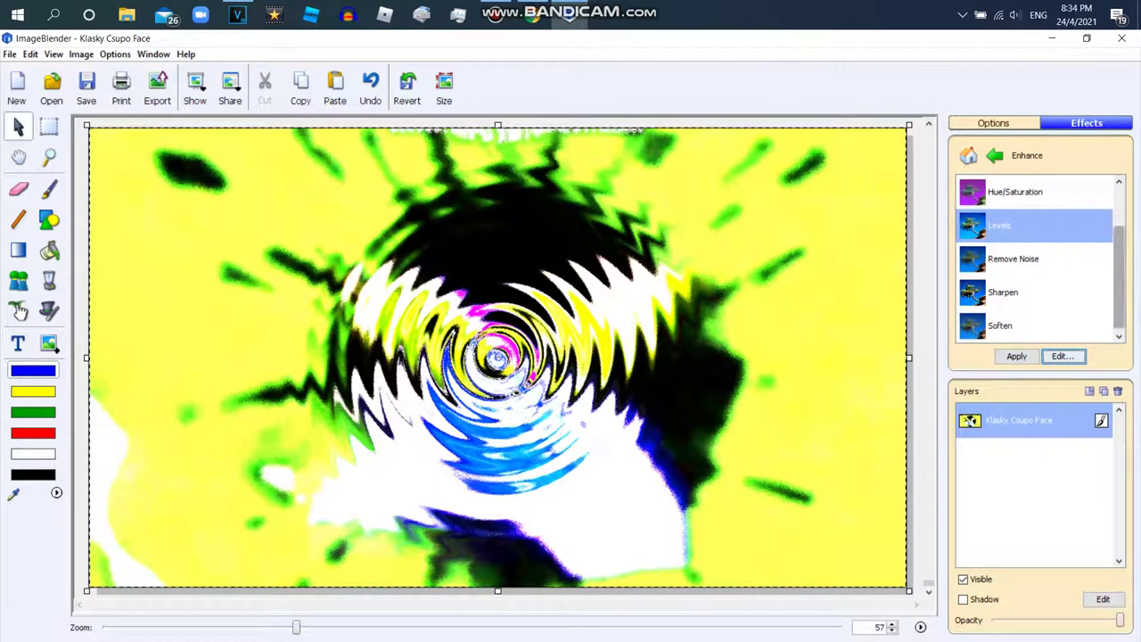
pyautogui.click(995, 155)
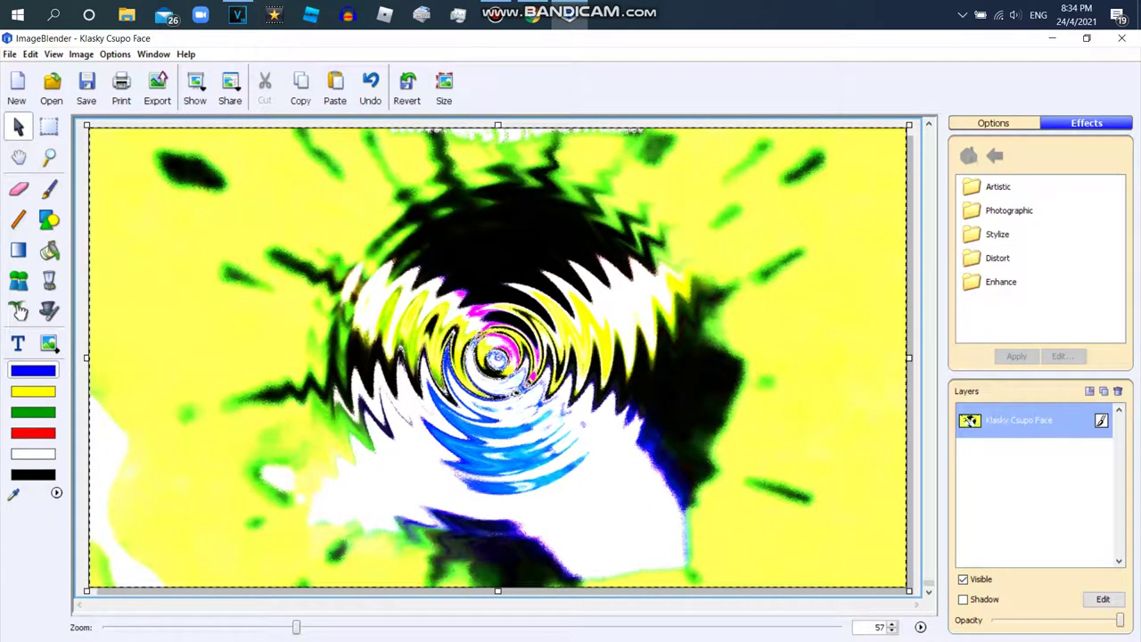
pyautogui.click(30, 54)
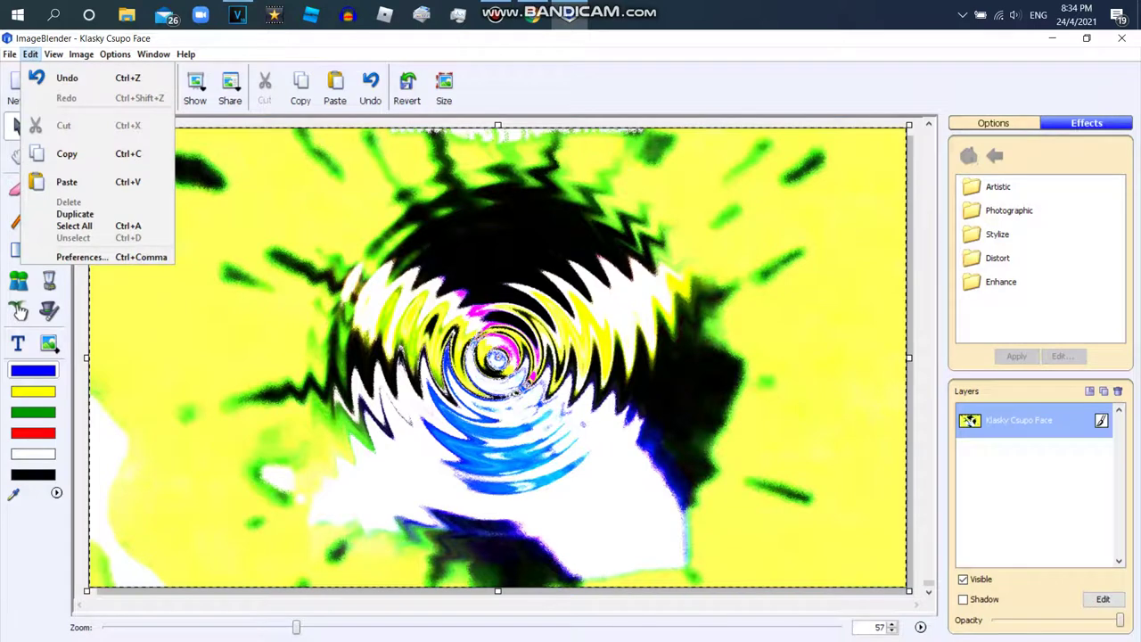
pyautogui.click(71, 150)
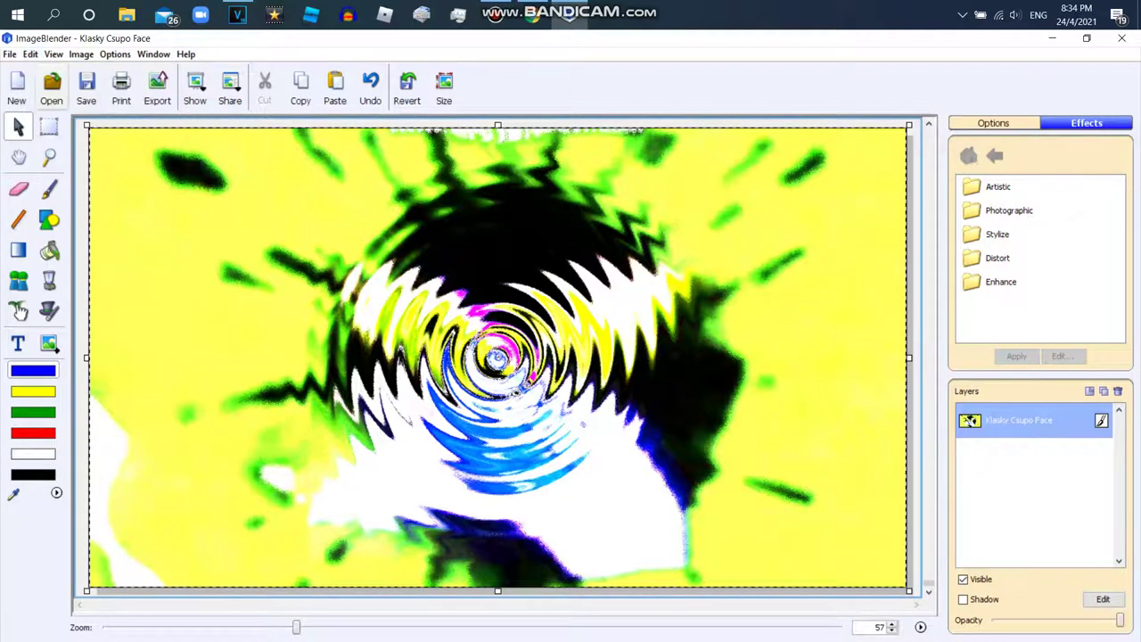
pyautogui.click(30, 55)
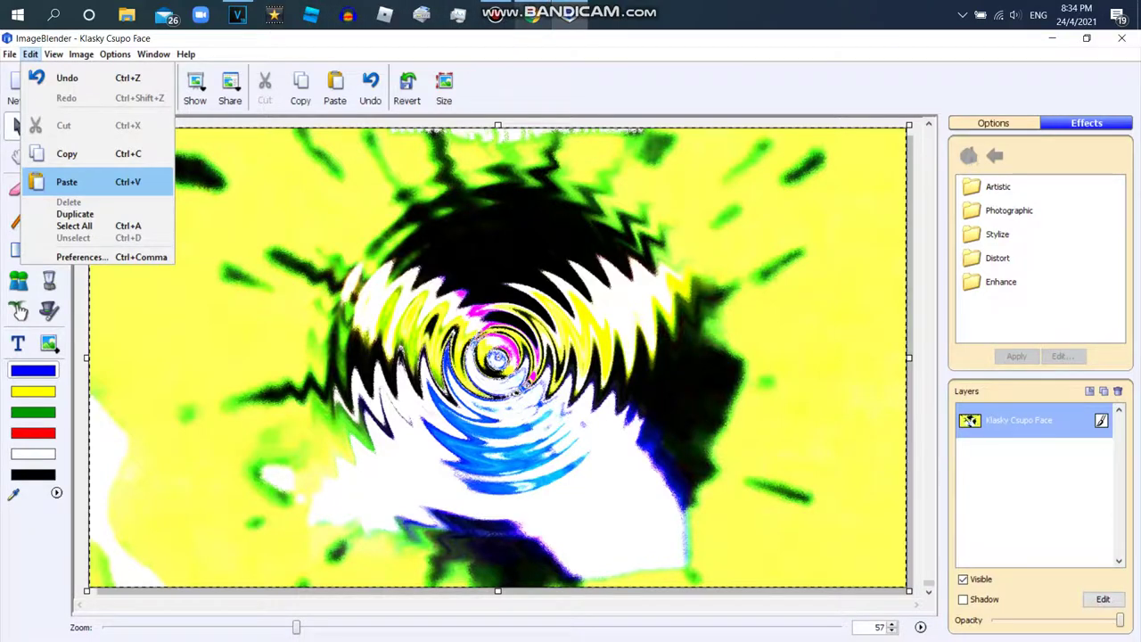
pyautogui.click(67, 182)
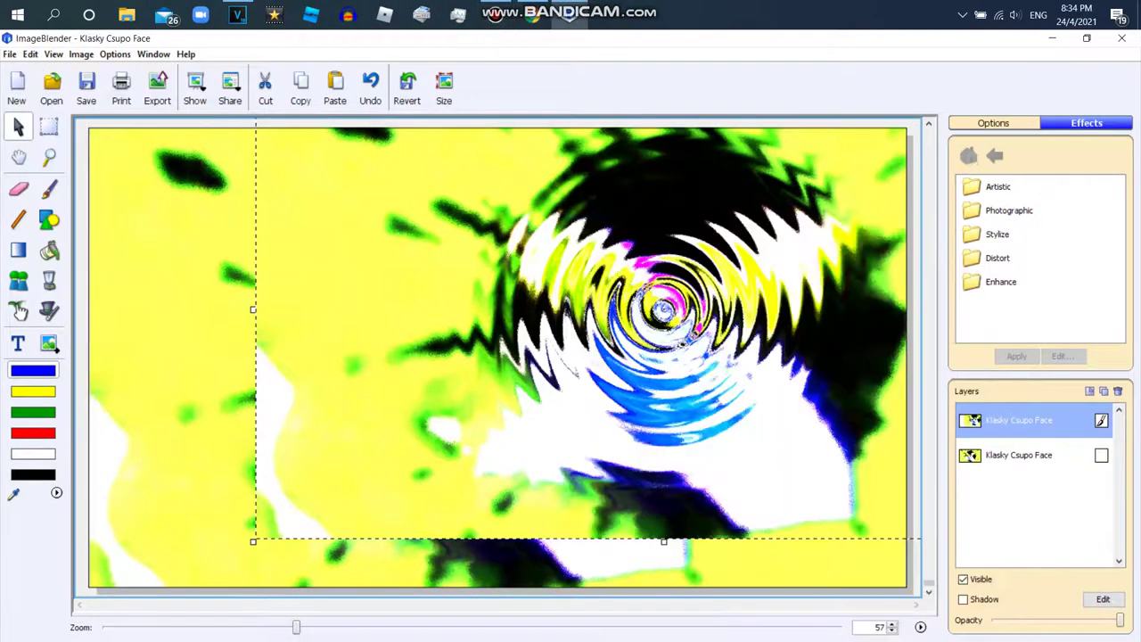
# Stretch the pasted copy to fill the canvas, mirror it left to right, and position it.
pyautogui.moveTo(668, 540); pyautogui.dragTo(907, 585)
pyautogui.rightClick(455, 313)
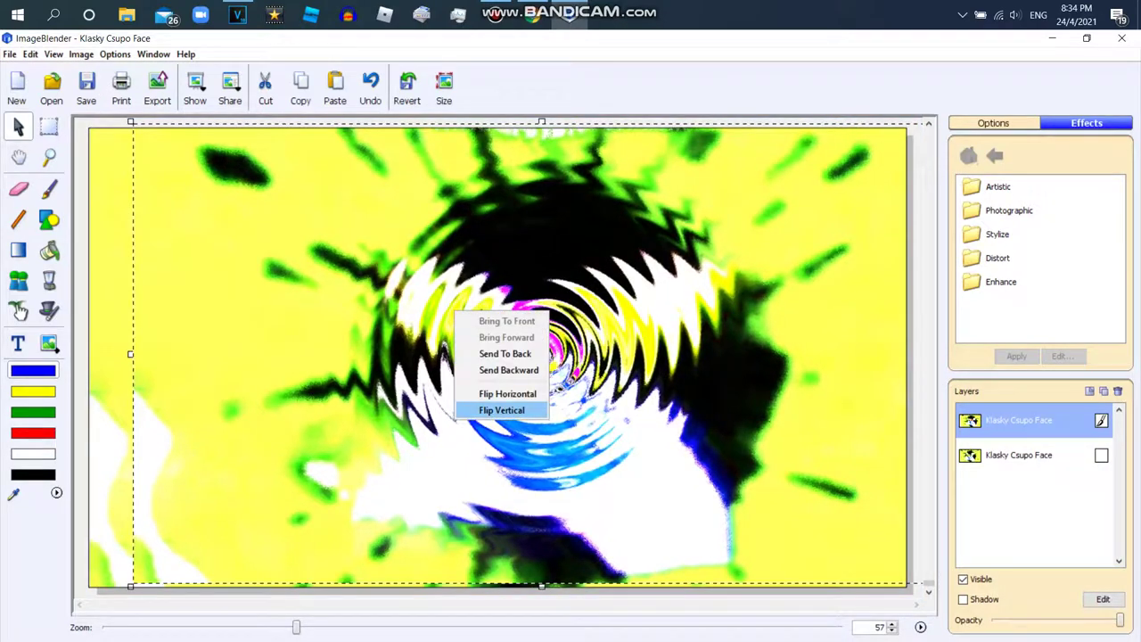
pyautogui.click(501, 410)
pyautogui.moveTo(538, 357); pyautogui.dragTo(611, 268)
pyautogui.rightClick(612, 268)
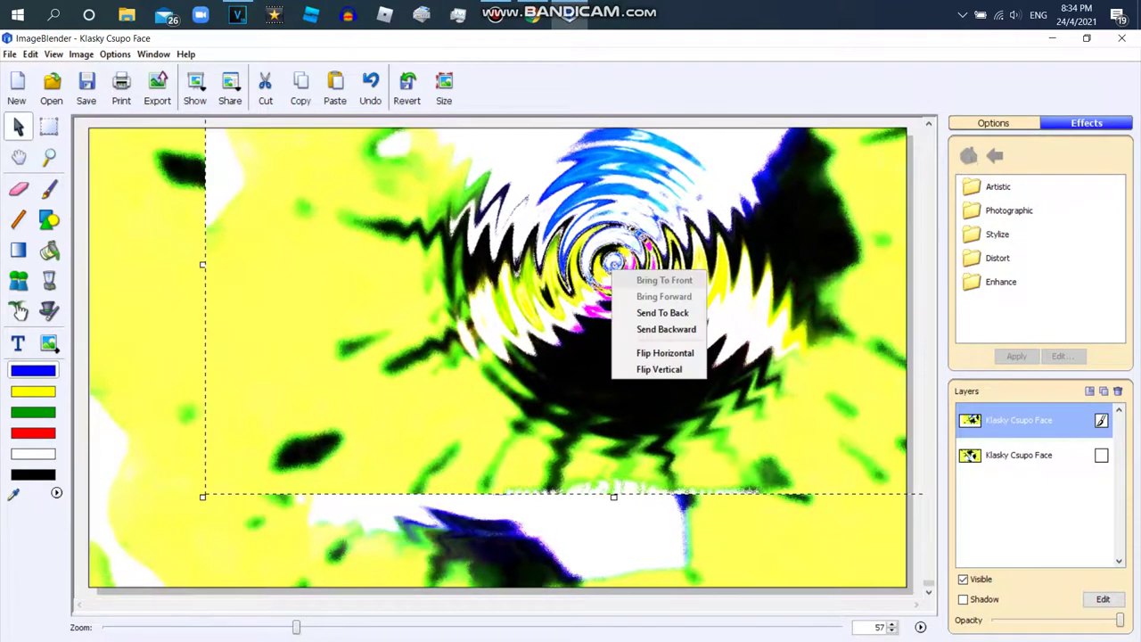
pyautogui.click(642, 367)
pyautogui.rightClick(656, 363)
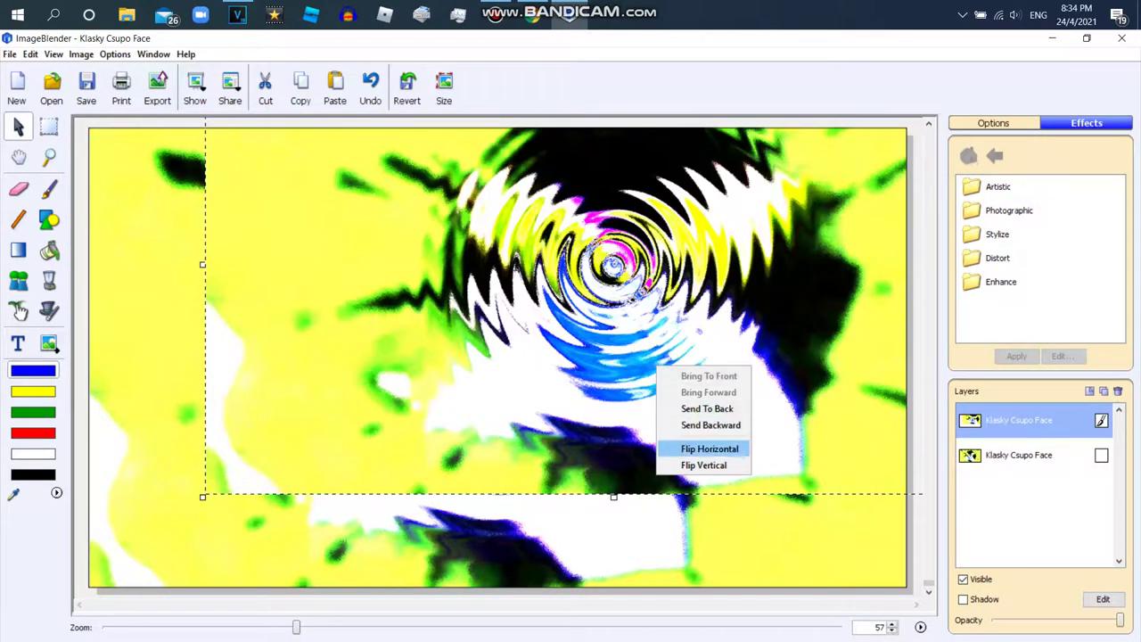
pyautogui.click(690, 448)
pyautogui.moveTo(542, 254)
pyautogui.mouseDown()
pyautogui.moveTo(612, 357)
pyautogui.moveTo(860, 339)
pyautogui.moveTo(542, 344)
pyautogui.moveTo(547, 369)
pyautogui.moveTo(486, 352)
pyautogui.moveTo(566, 357)
pyautogui.mouseUp()
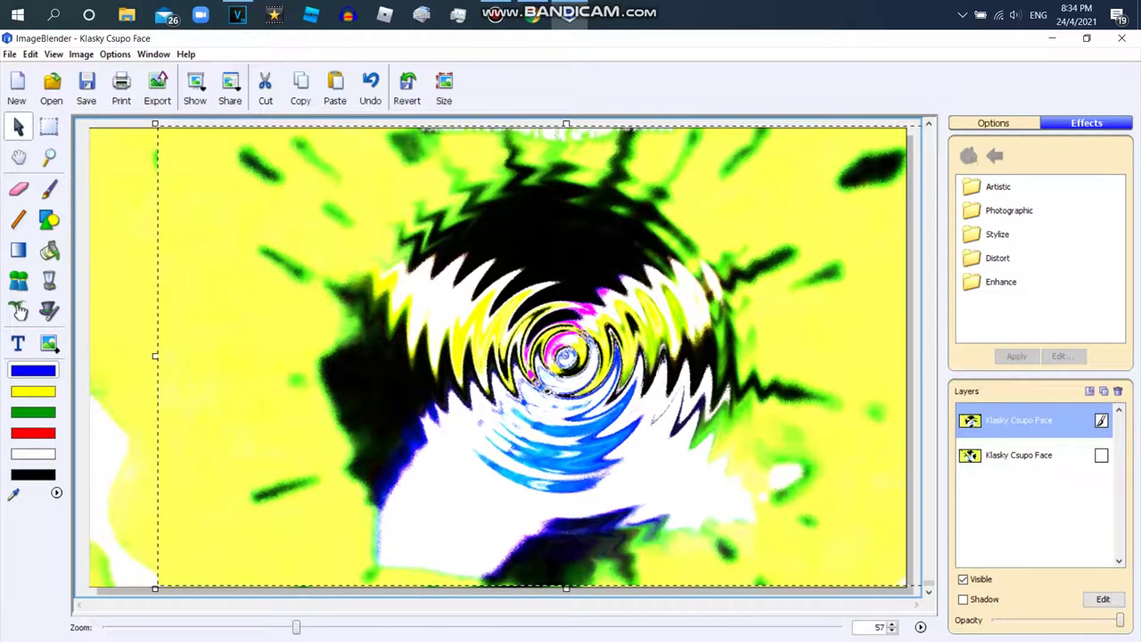
# Squeeze the top copy into the right part and the original face into the left portion.
pyautogui.moveTo(155, 356); pyautogui.dragTo(591, 357)
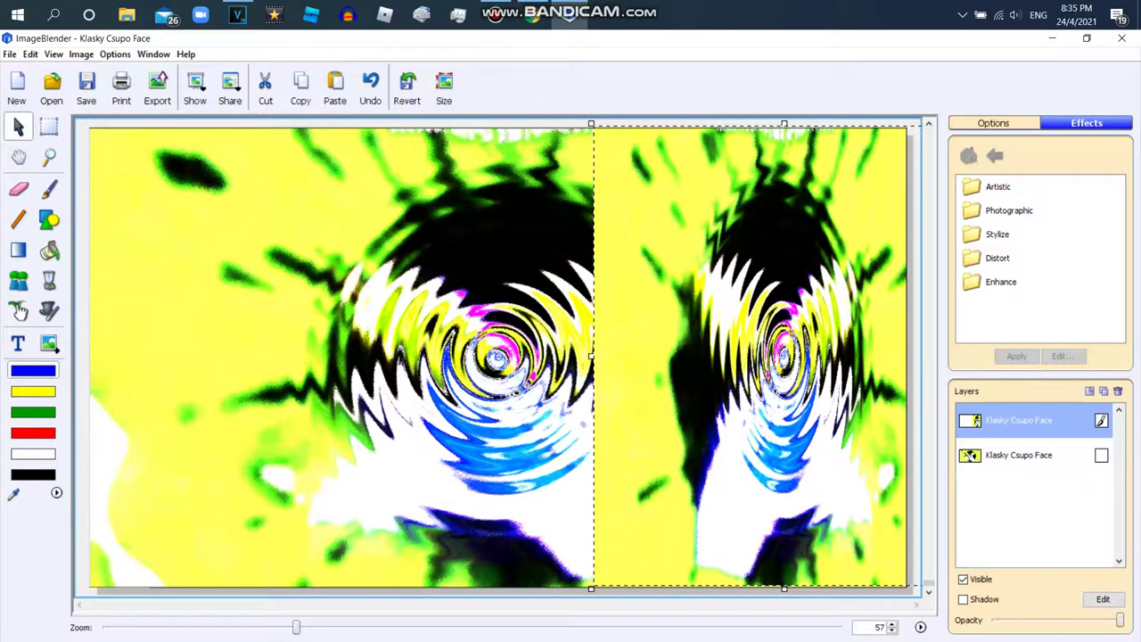
pyautogui.moveTo(783, 356); pyautogui.dragTo(519, 357)
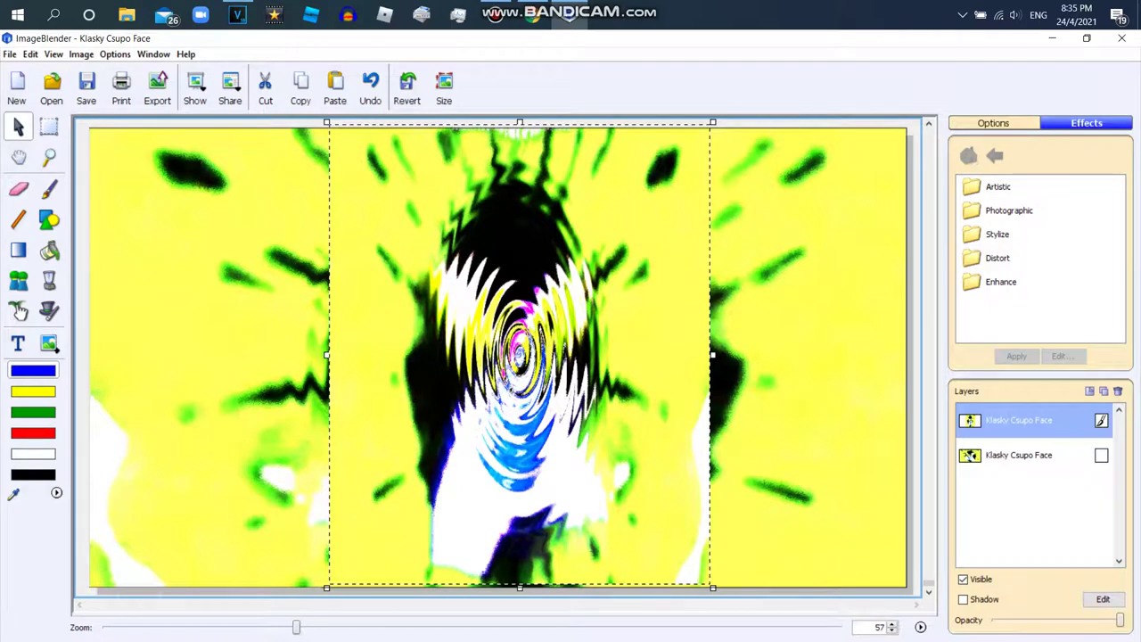
pyautogui.click(1018, 455)
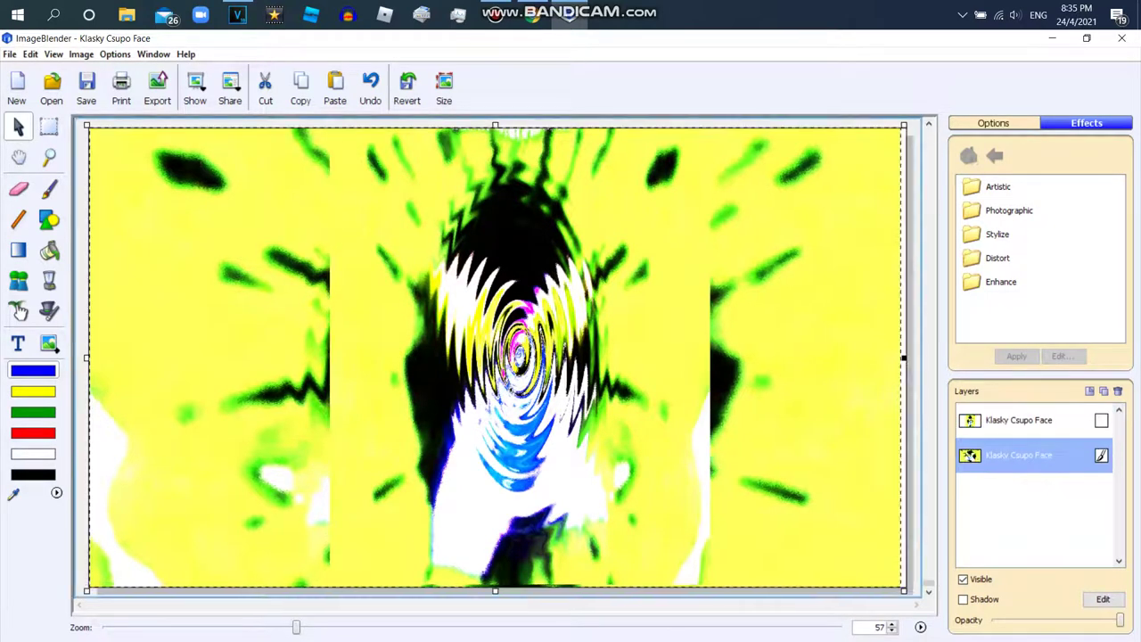
pyautogui.moveTo(909, 357); pyautogui.dragTo(434, 357)
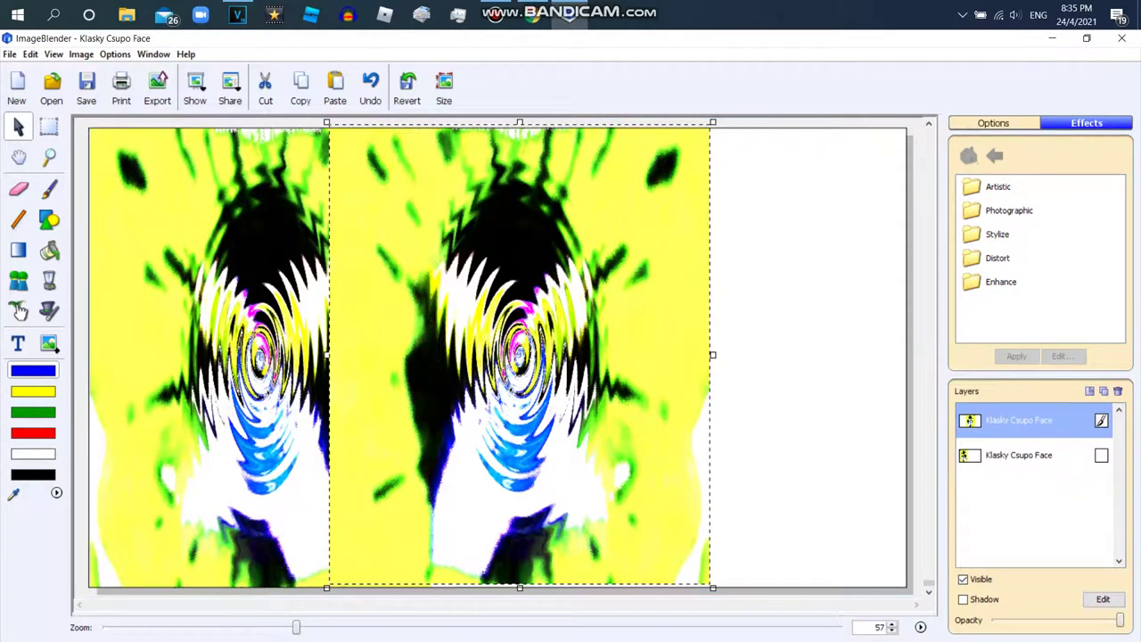
pyautogui.moveTo(535, 357); pyautogui.dragTo(632, 365)
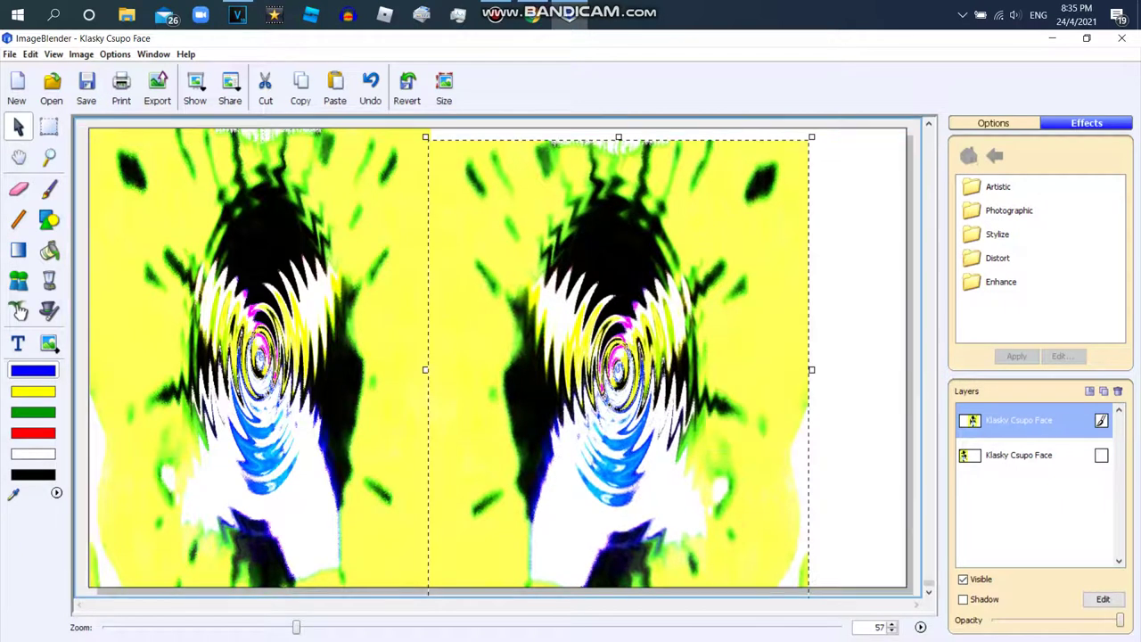
pyautogui.moveTo(618, 369); pyautogui.dragTo(617, 355)
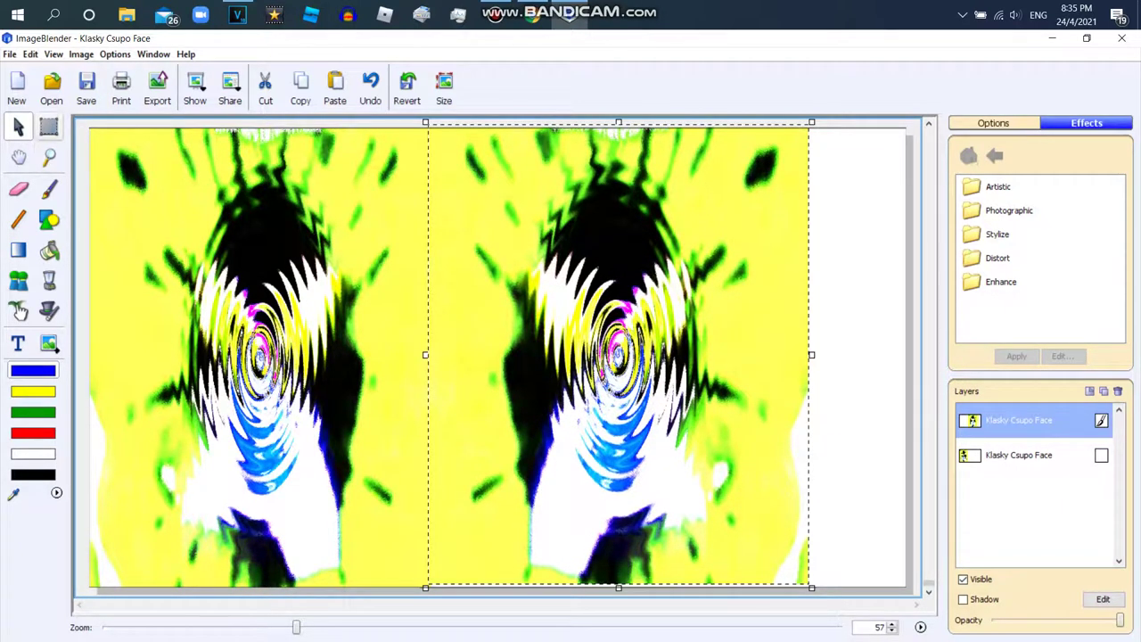
# Nudge the right face copy slightly right and up, then rectangle-select its left part.
pyautogui.click(49, 127)
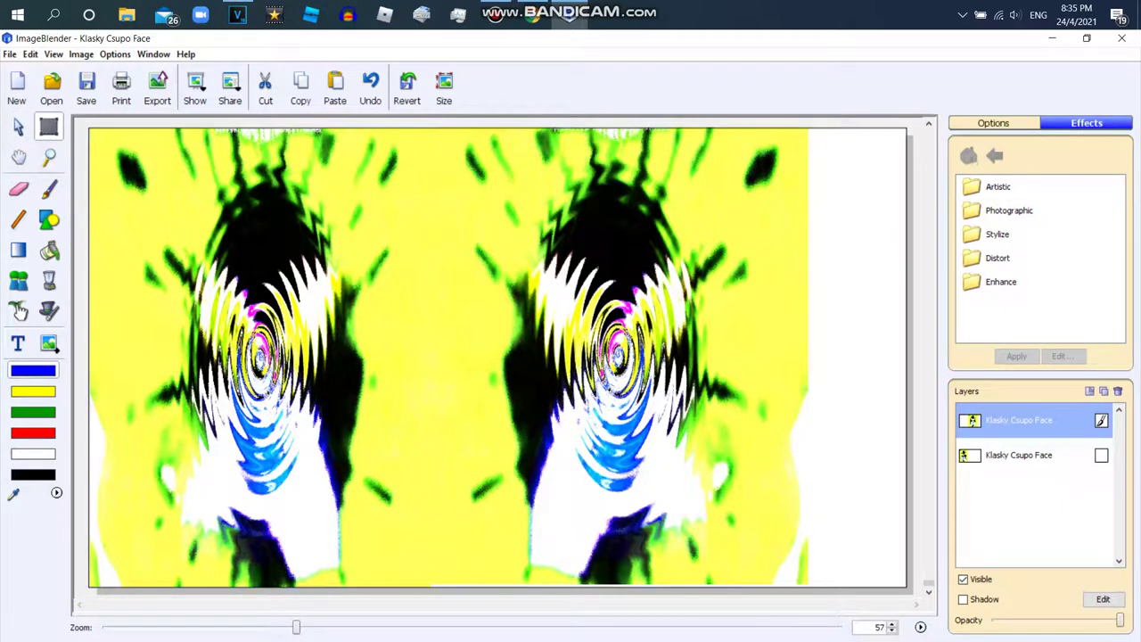
pyautogui.click(1018, 454)
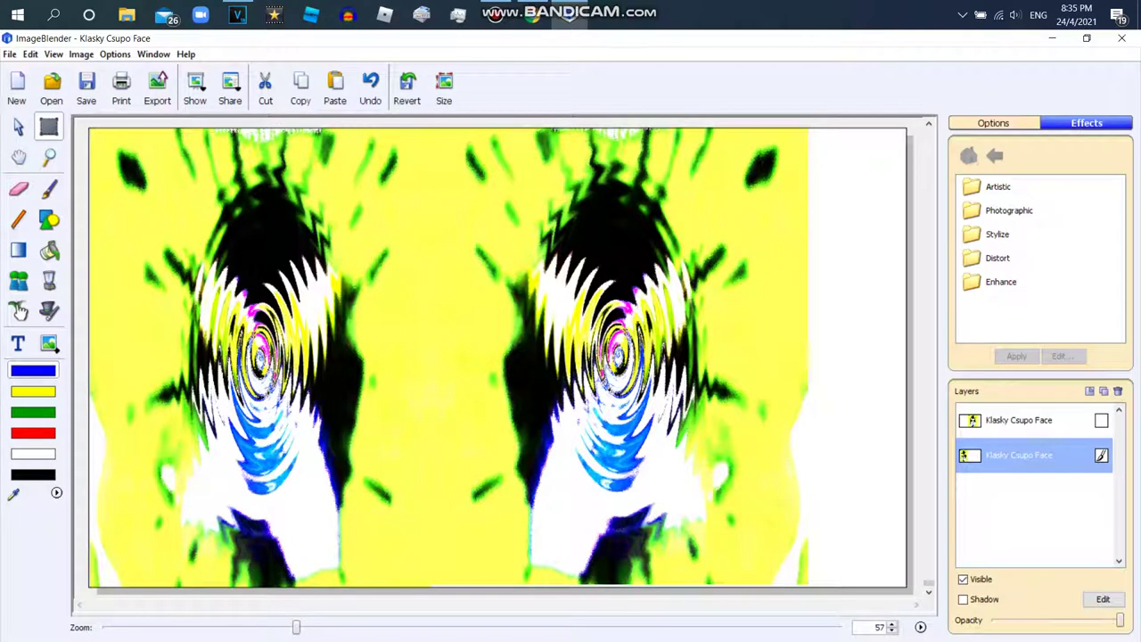
pyautogui.click(1019, 420)
pyautogui.click(19, 126)
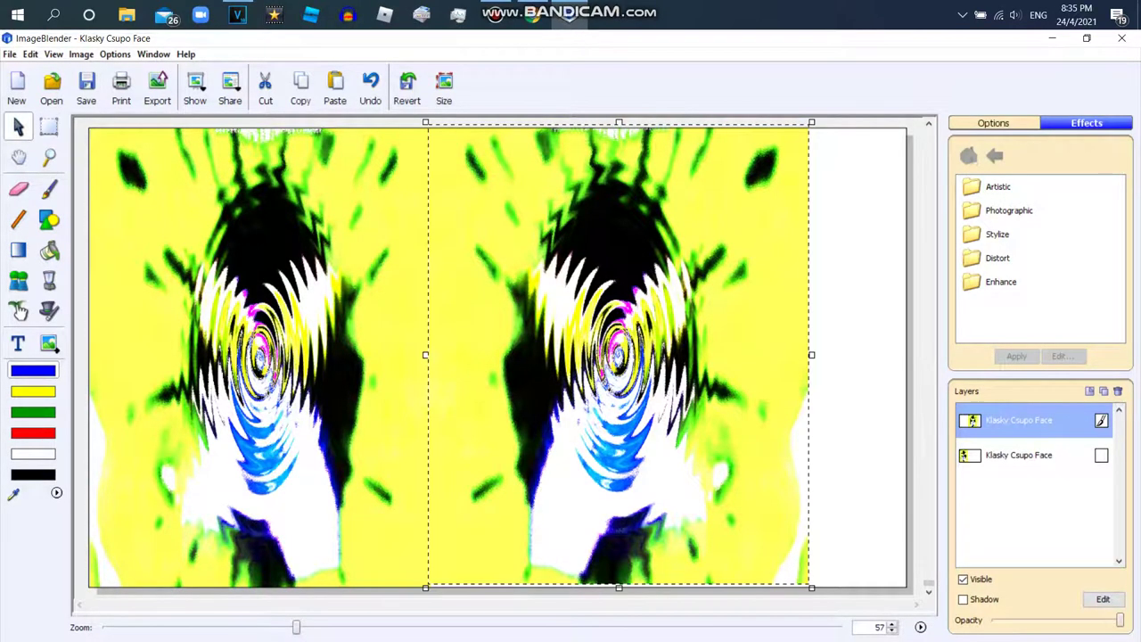
pyautogui.moveTo(623, 357); pyautogui.dragTo(656, 346)
pyautogui.click(1019, 454)
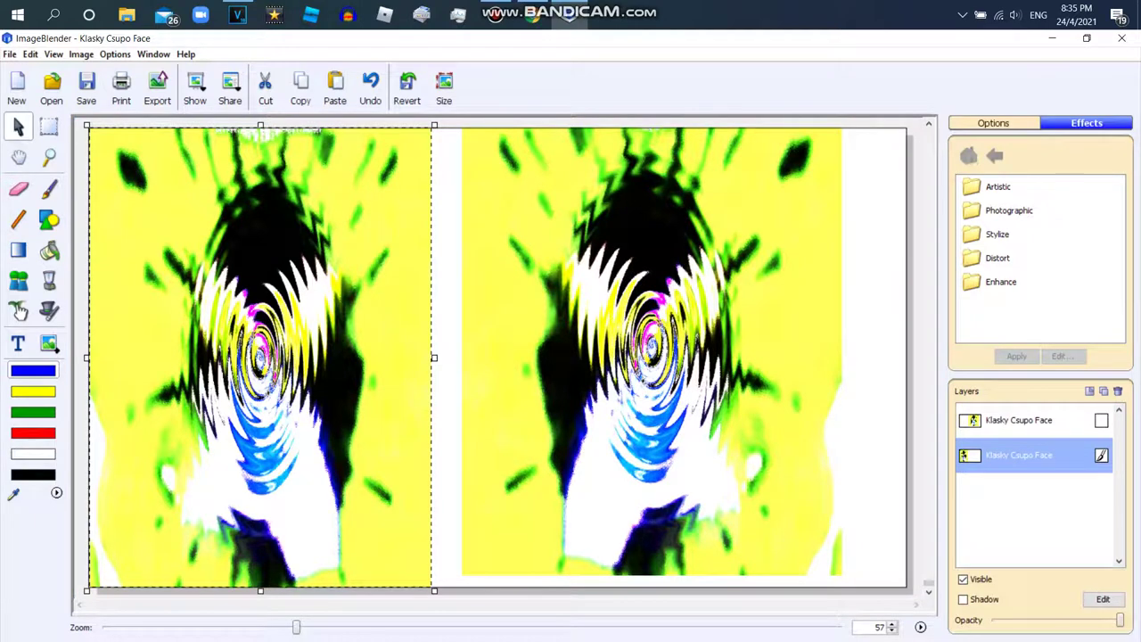
pyautogui.click(1018, 420)
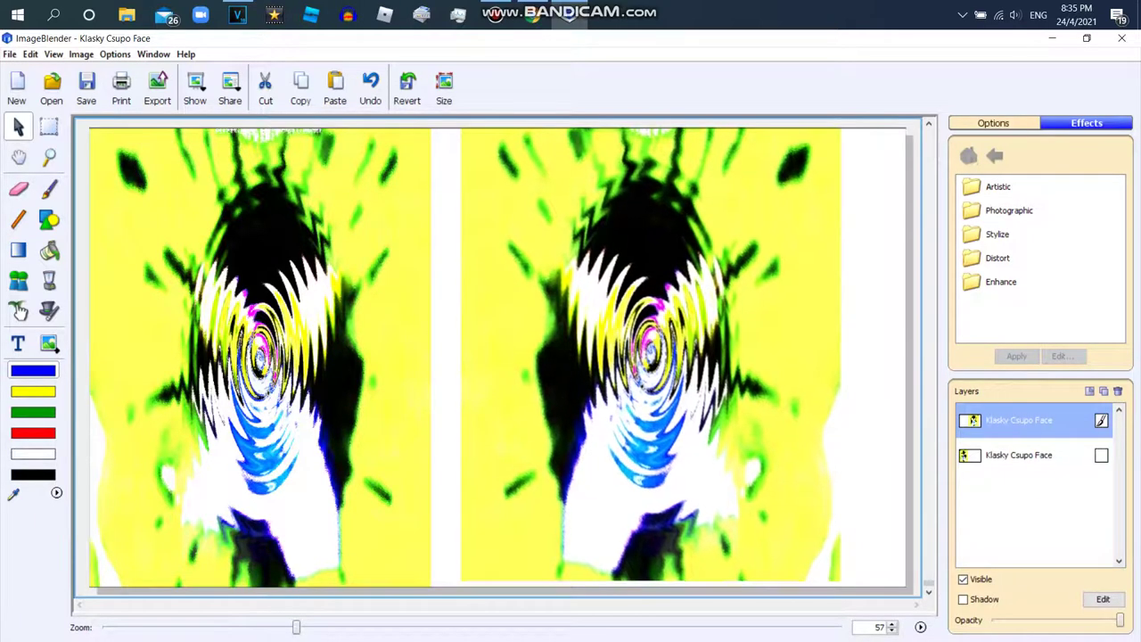
pyautogui.click(49, 126)
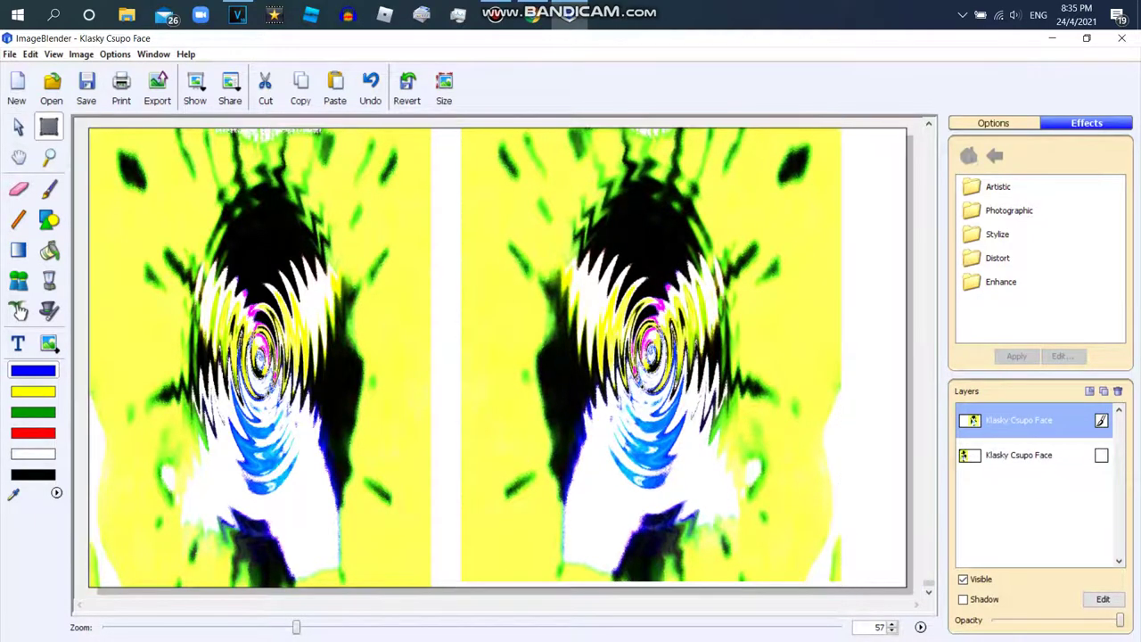
pyautogui.moveTo(458, 585); pyautogui.dragTo(651, 122)
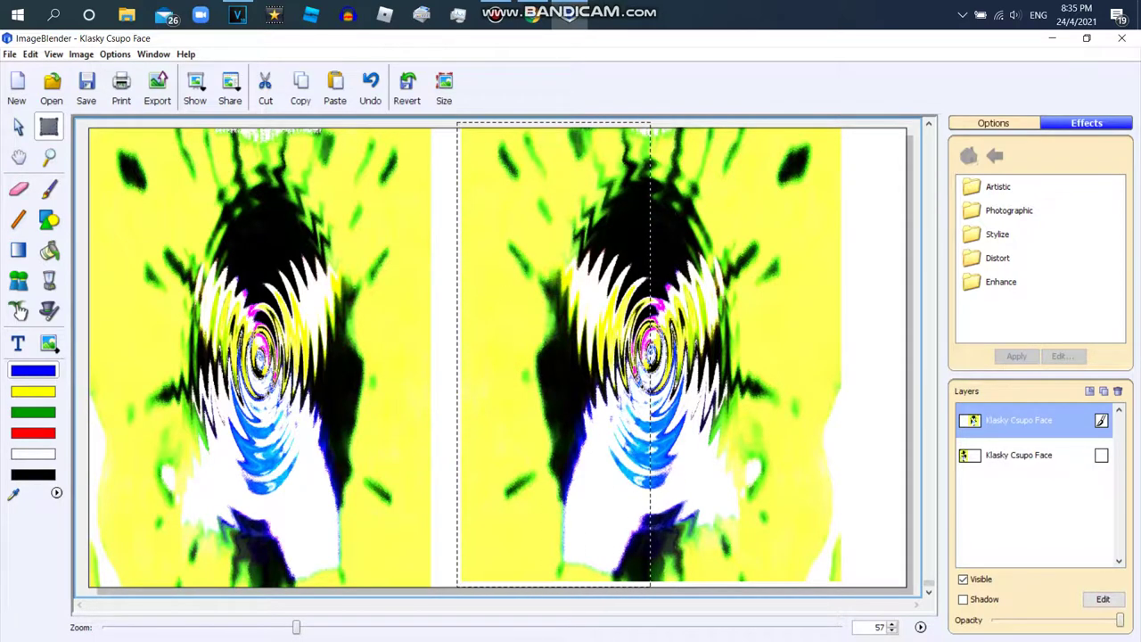
pyautogui.rightClick(598, 240)
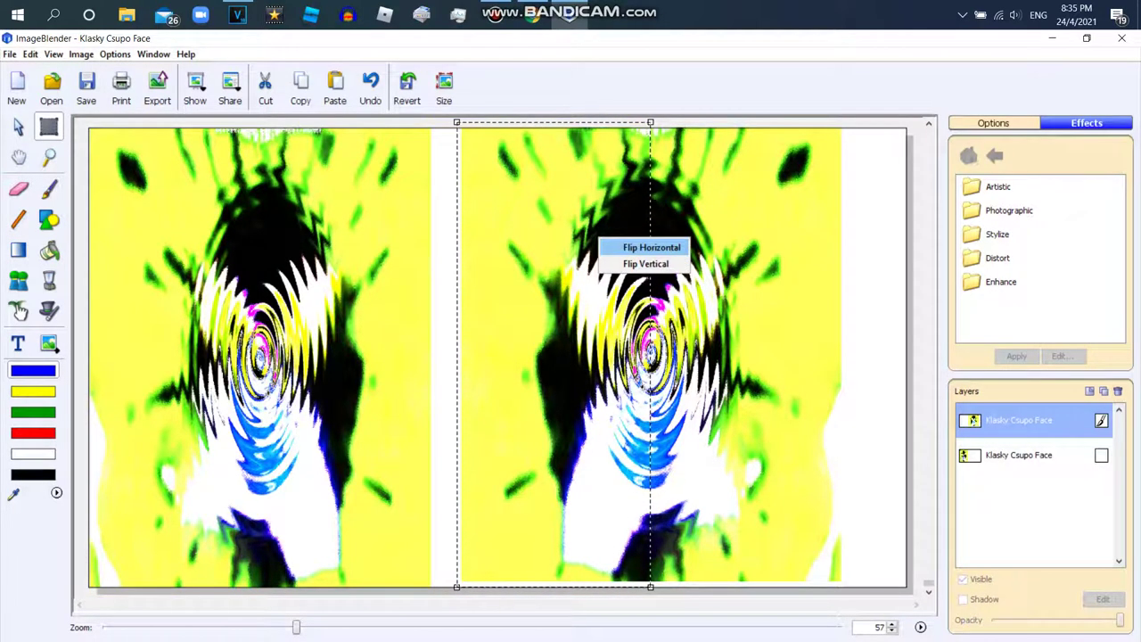
# Flip the selected part horizontally, erase a line through it, then reselect it and shift it left.
pyautogui.click(651, 247)
pyautogui.press('e')
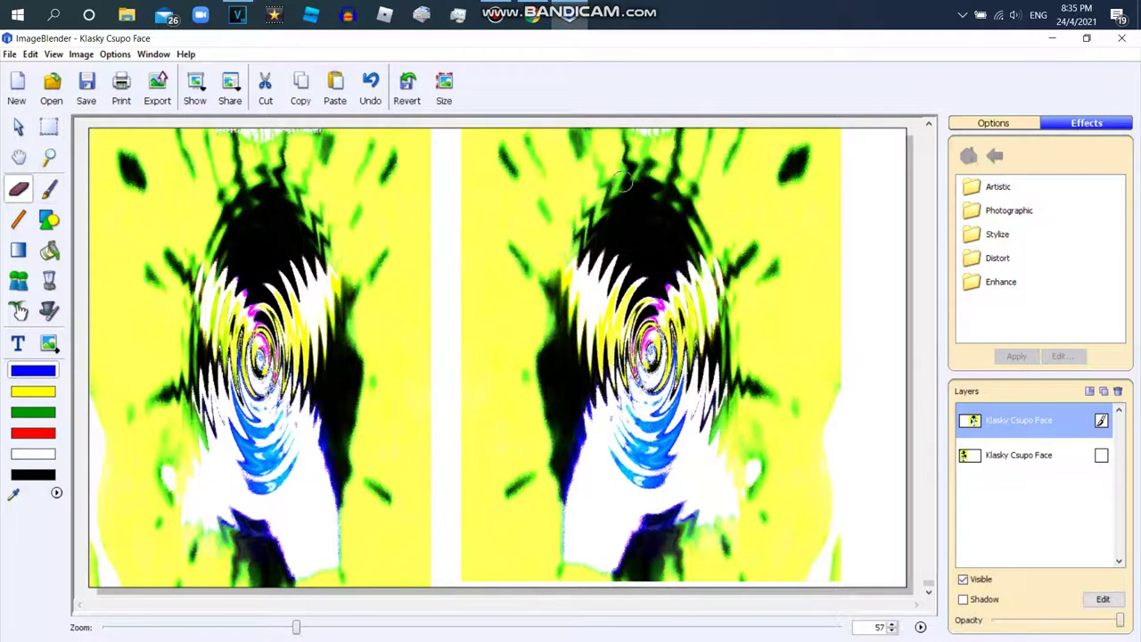
pyautogui.moveTo(635, 131); pyautogui.dragTo(630, 338)
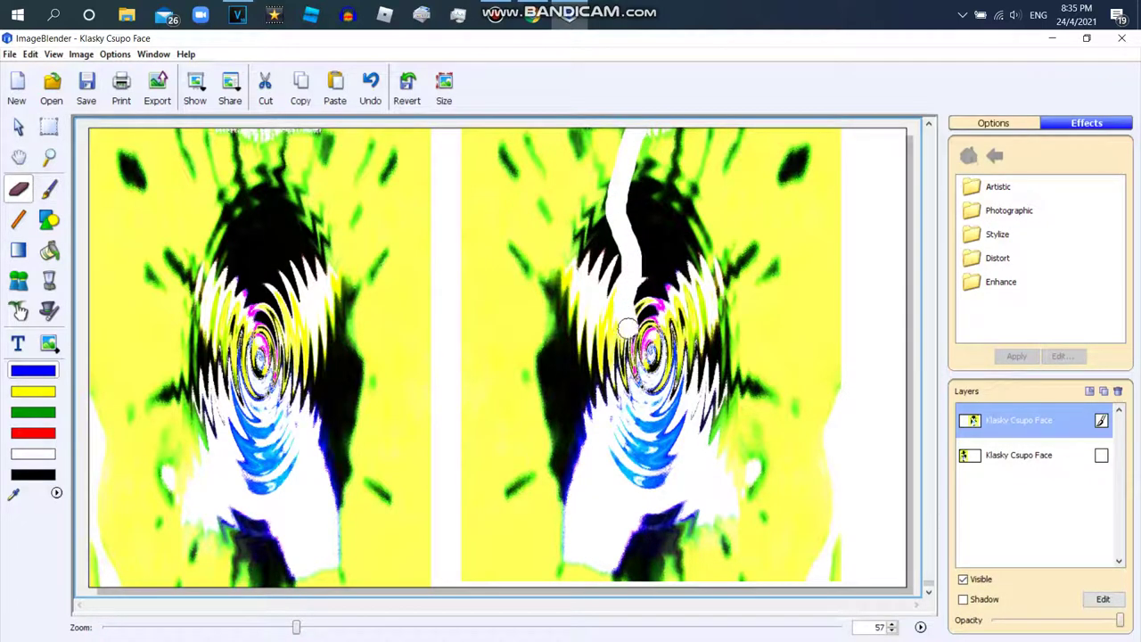
pyautogui.press('s')
pyautogui.click(452, 587)
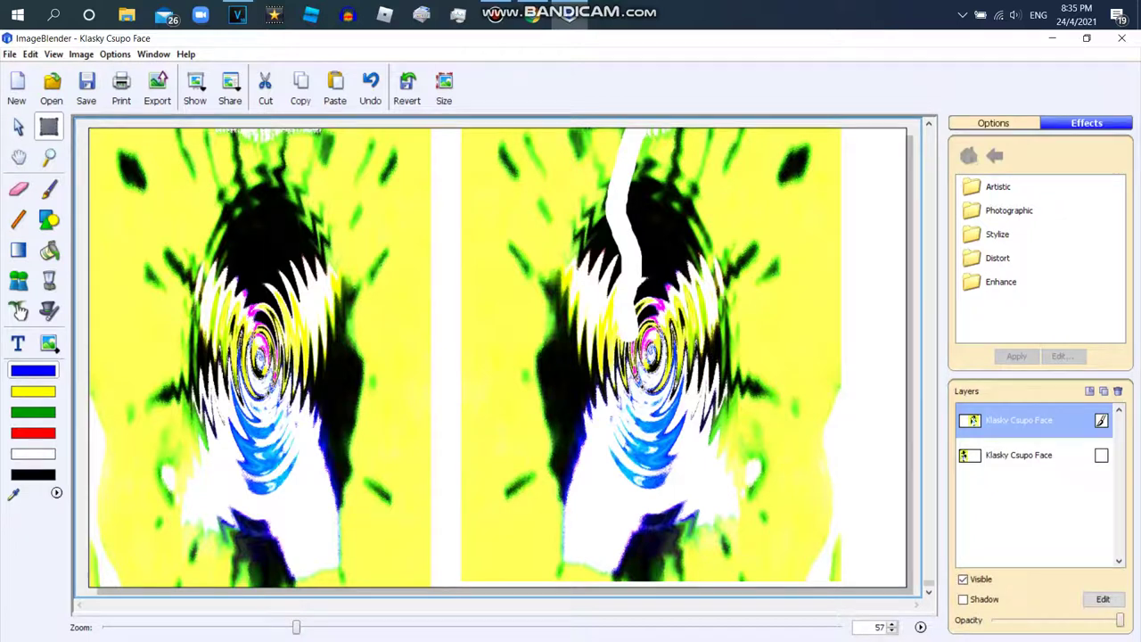
pyautogui.moveTo(456, 584); pyautogui.dragTo(640, 123)
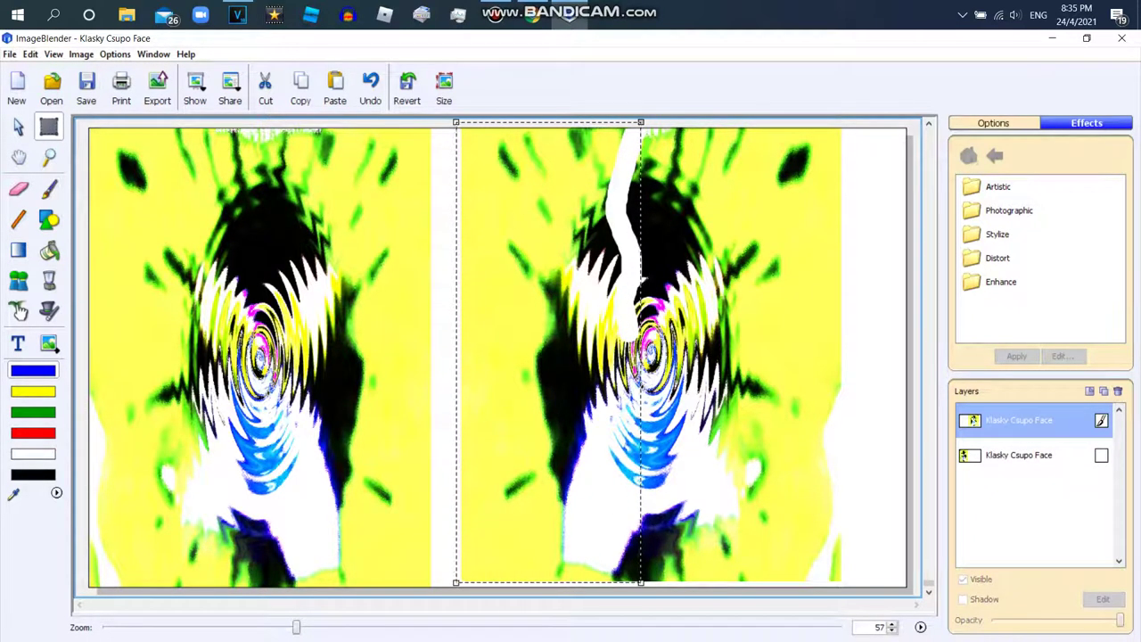
pyautogui.moveTo(548, 356); pyautogui.dragTo(533, 351)
# Cut the selected middle strip out of the right face copy and reselect the face layers.
pyautogui.rightClick(578, 225)
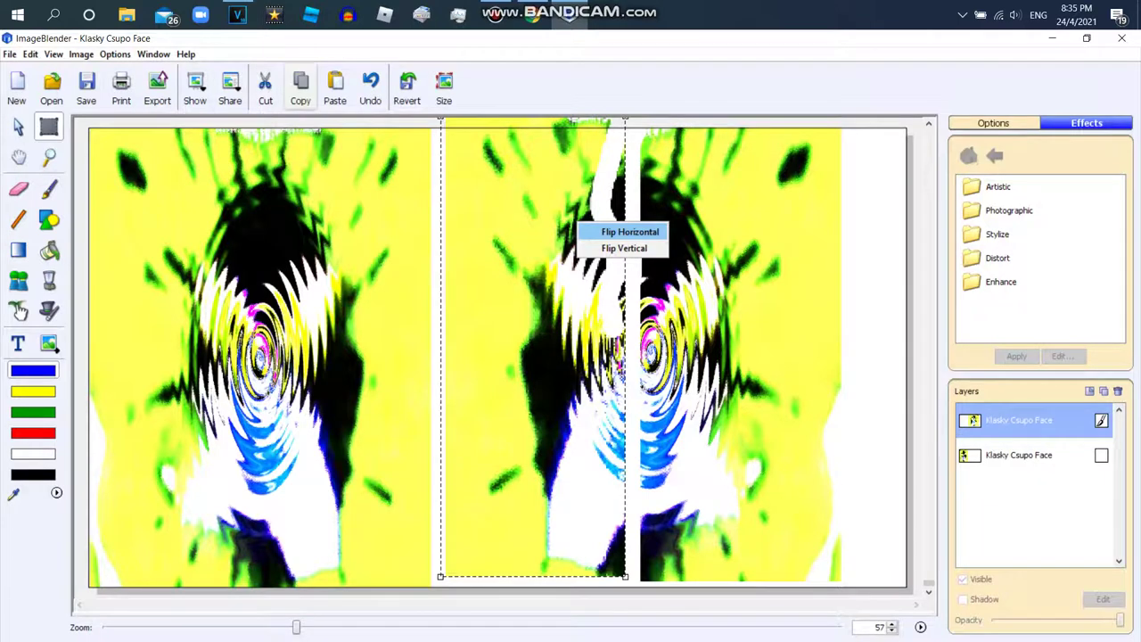
pyautogui.click(264, 89)
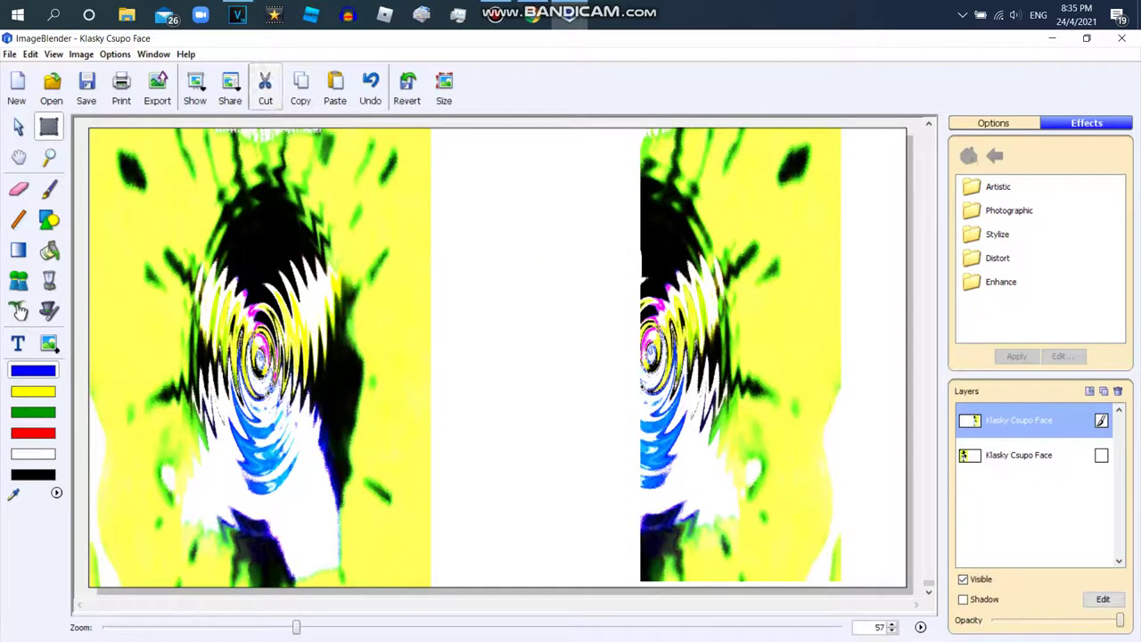
pyautogui.click(1019, 454)
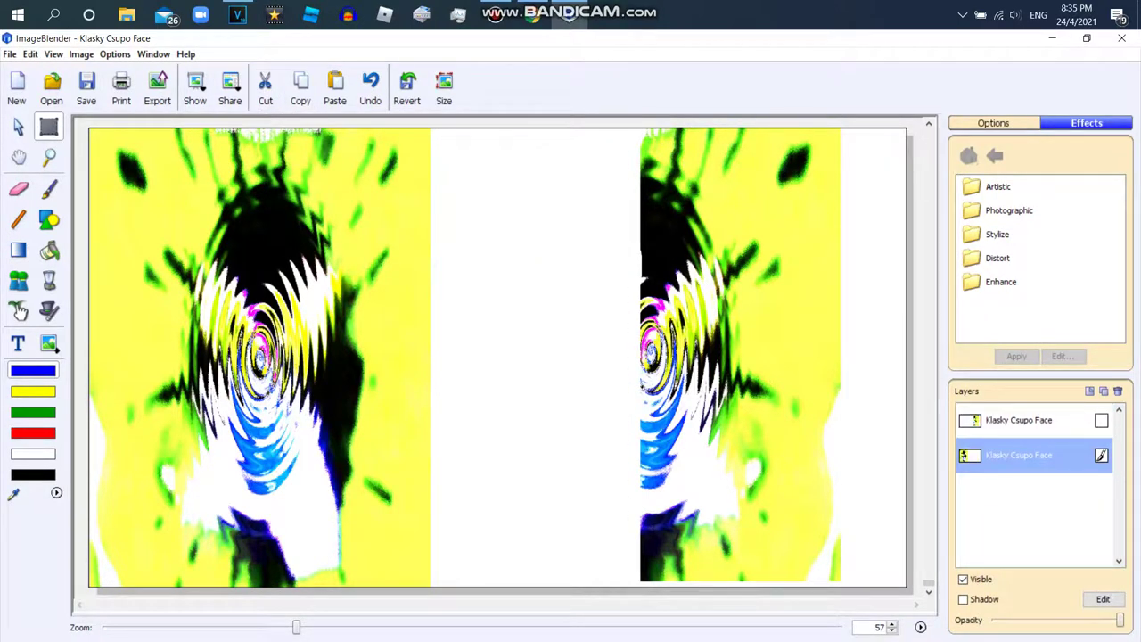
pyautogui.click(1018, 419)
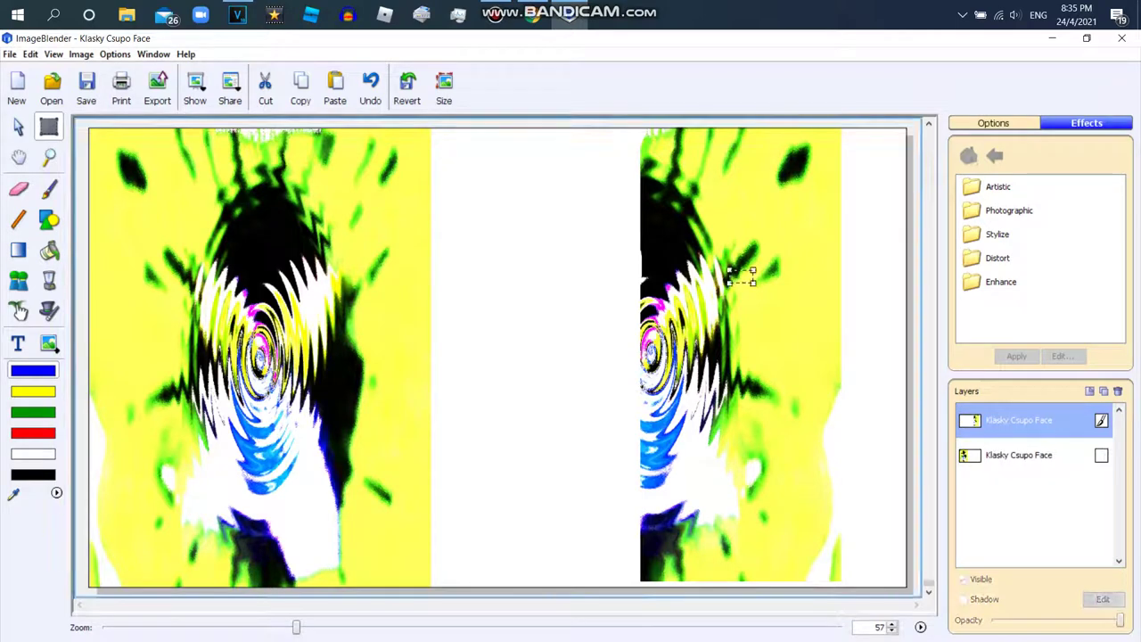
pyautogui.click(18, 126)
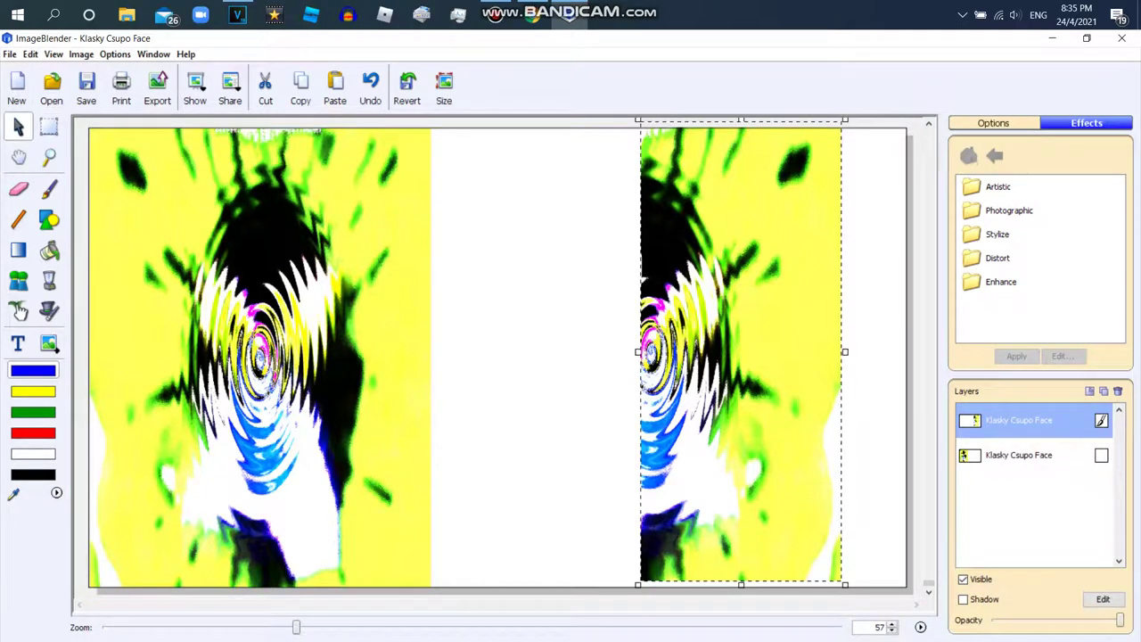
pyautogui.click(259, 356)
# Stretch the left face across the whole canvas and line up the flipped piece for symmetry.
pyautogui.moveTo(434, 357); pyautogui.dragTo(908, 357)
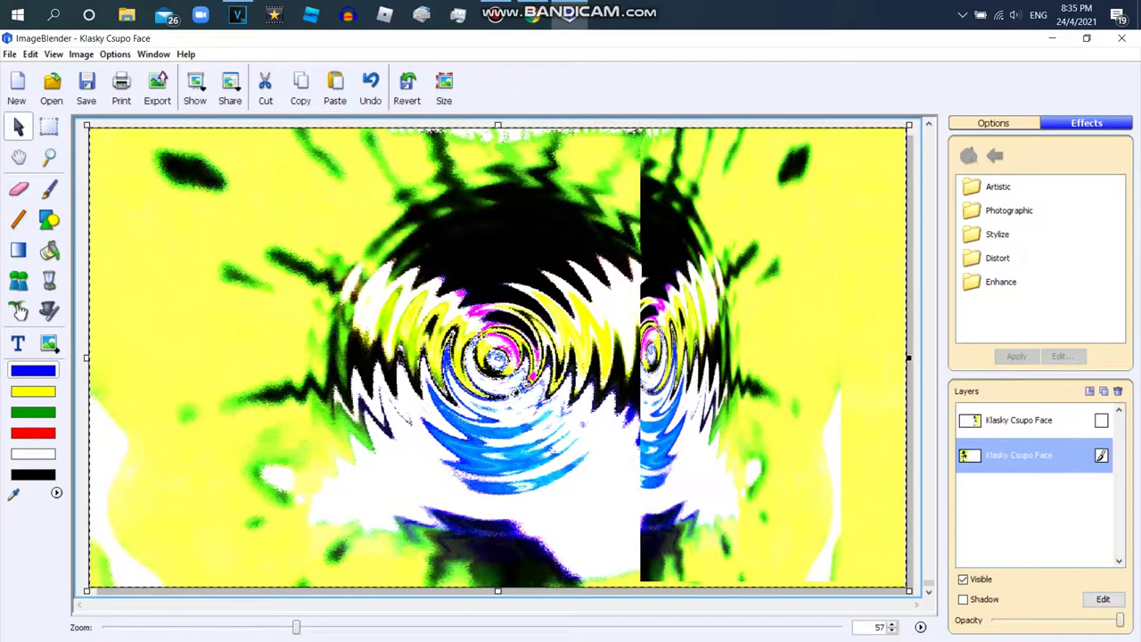
pyautogui.click(758, 356)
pyautogui.moveTo(757, 356); pyautogui.dragTo(821, 356)
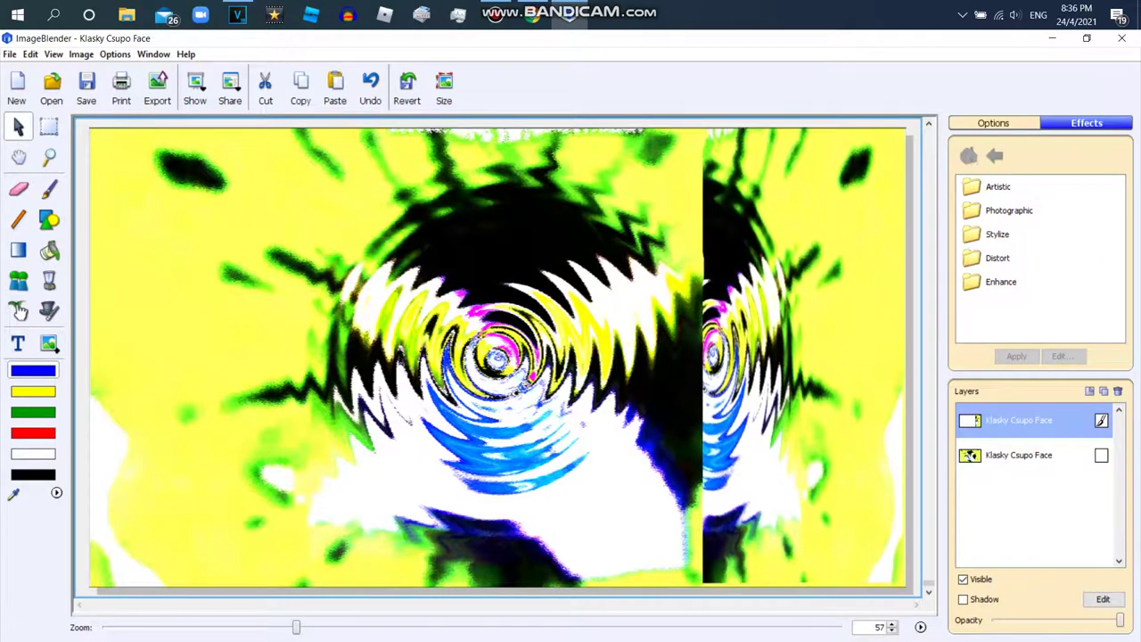
pyautogui.moveTo(821, 357); pyautogui.dragTo(638, 359)
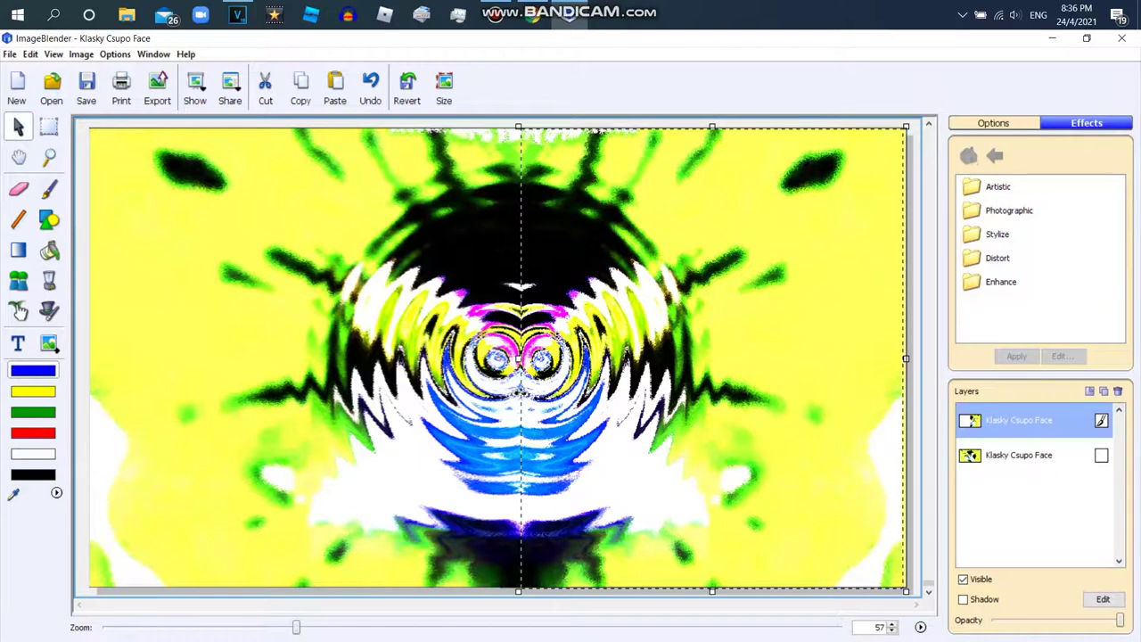
# Open the Stylize effect category and rectangle-select a full-width strip near the top.
pyautogui.click(997, 186)
pyautogui.click(1008, 210)
pyautogui.click(998, 233)
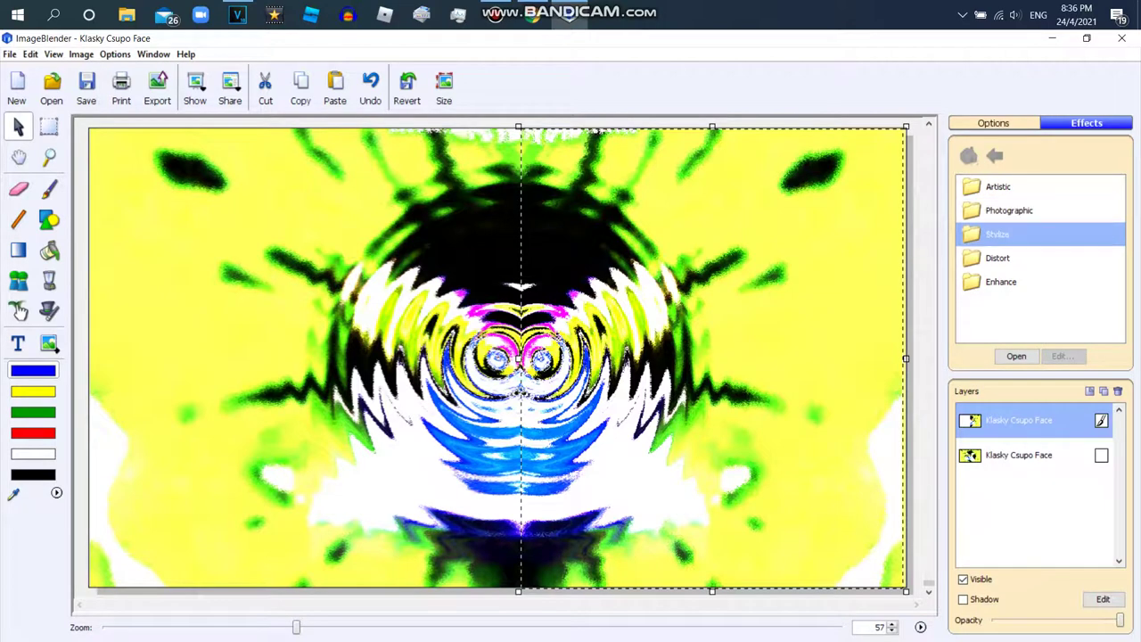
pyautogui.click(48, 127)
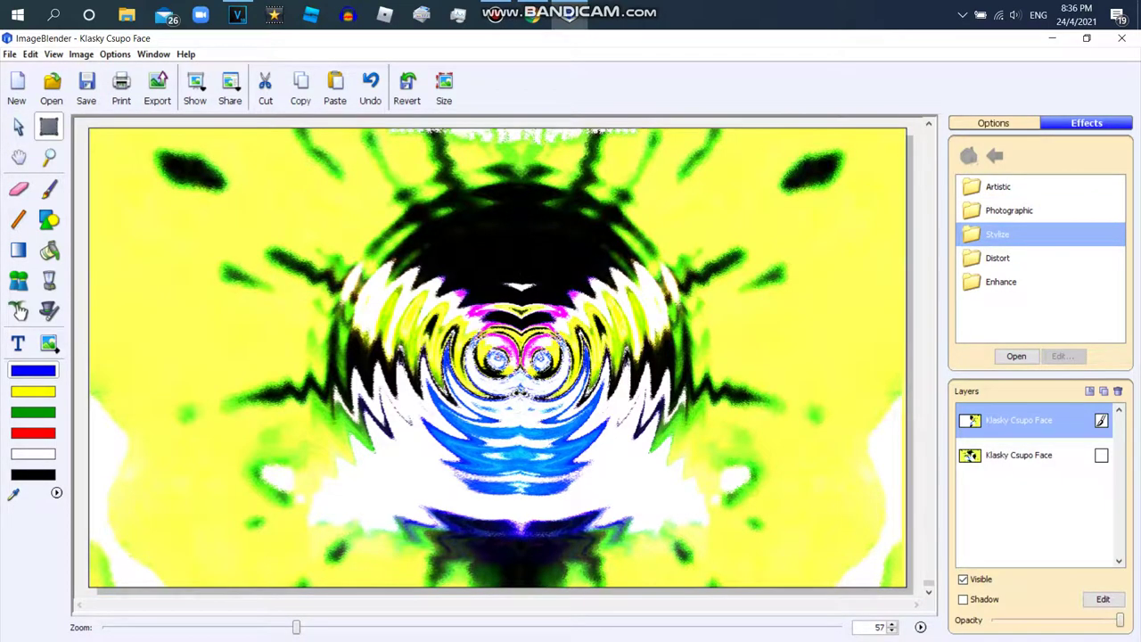
pyautogui.moveTo(689, 213); pyautogui.dragTo(906, 192)
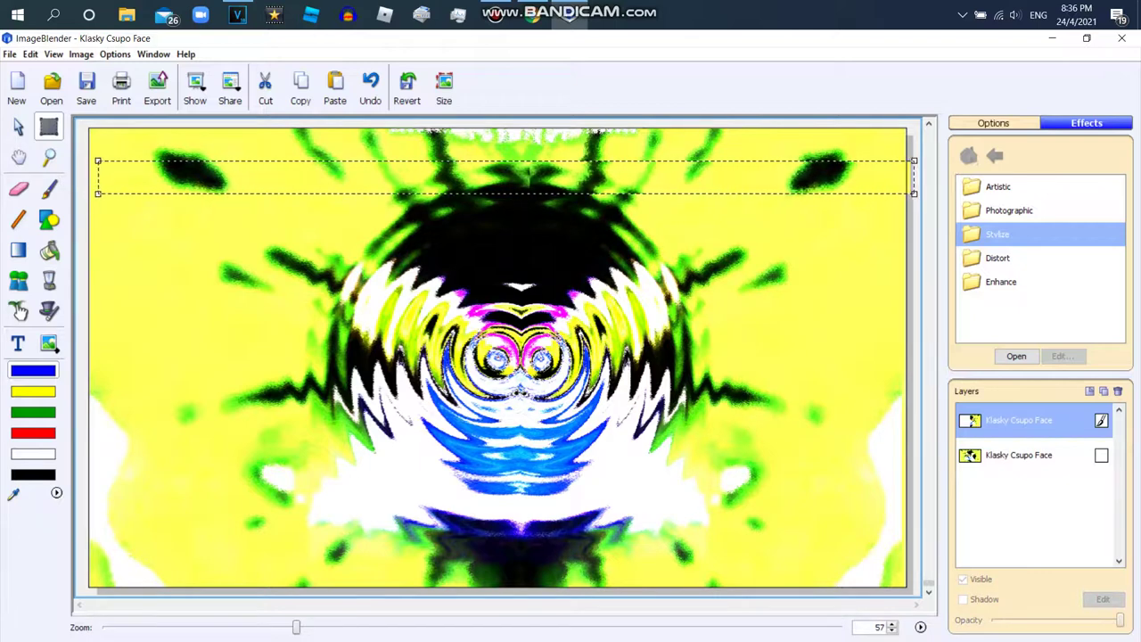
# Shift the top strip, a strip above the eyes, the eye strip and two lower slices slightly right.
pyautogui.moveTo(495, 177); pyautogui.dragTo(499, 177)
pyautogui.press('Return')
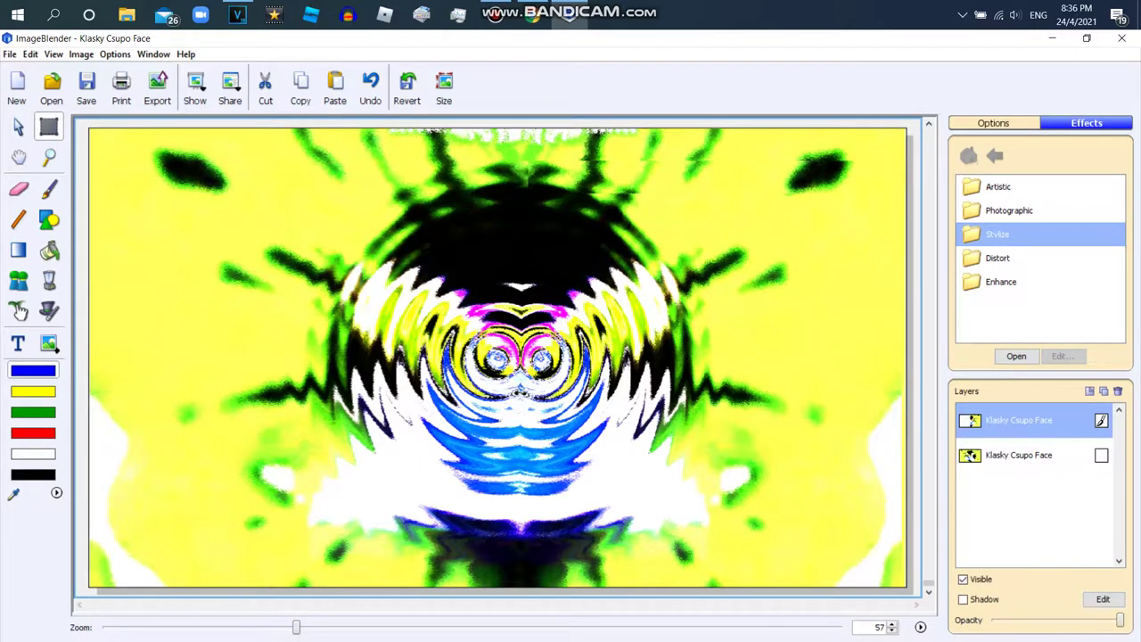
pyautogui.moveTo(96, 224); pyautogui.dragTo(904, 251)
pyautogui.moveTo(499, 237); pyautogui.dragTo(514, 237)
pyautogui.press('Return')
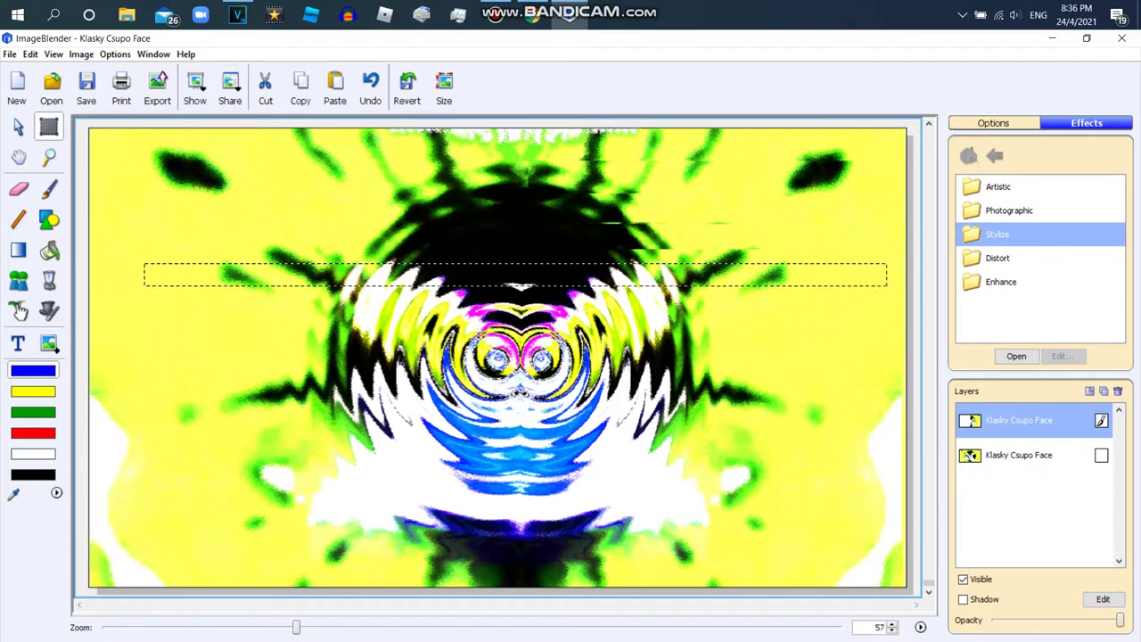
pyautogui.moveTo(303, 277); pyautogui.dragTo(904, 295)
pyautogui.moveTo(526, 278); pyautogui.dragTo(543, 279)
pyautogui.press('Return')
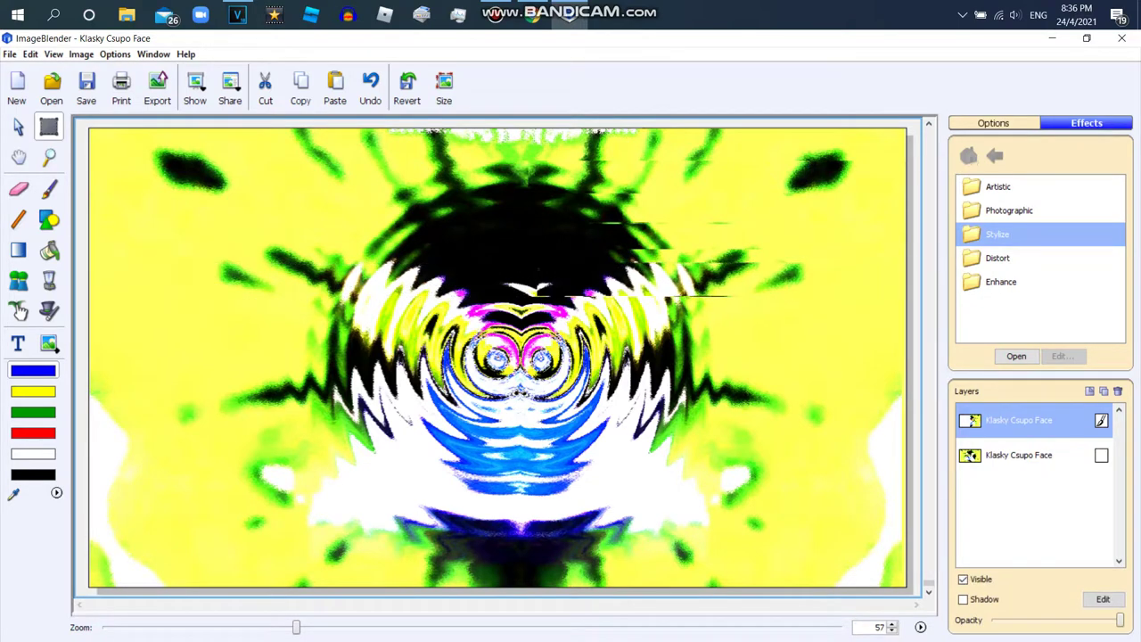
pyautogui.moveTo(624, 346); pyautogui.dragTo(641, 346)
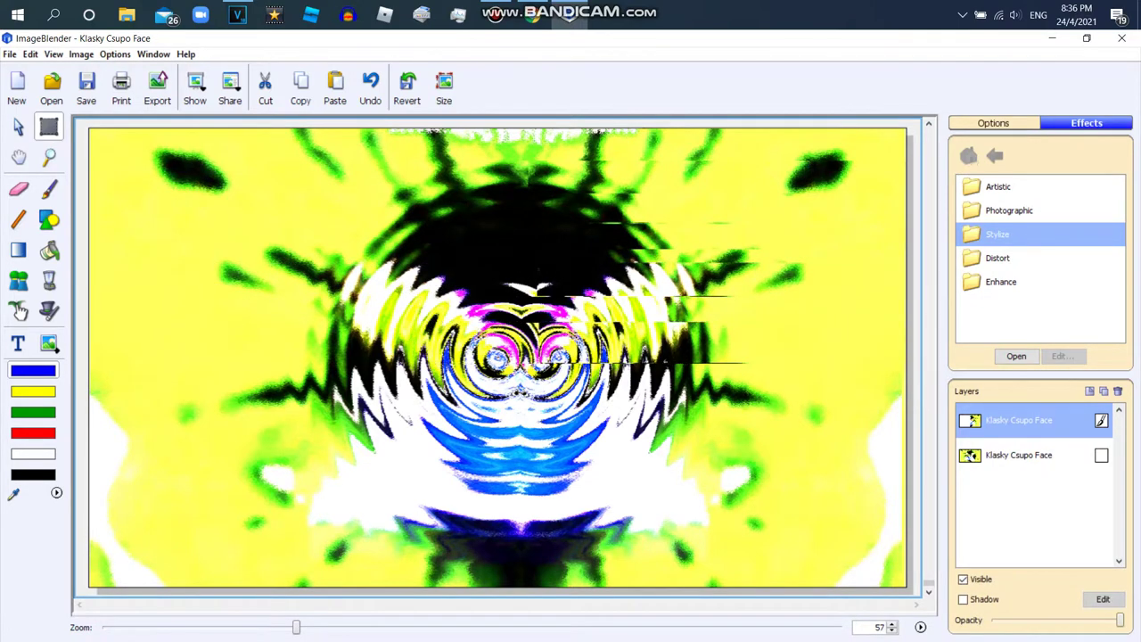
pyautogui.moveTo(669, 418); pyautogui.dragTo(686, 417)
pyautogui.press('Return')
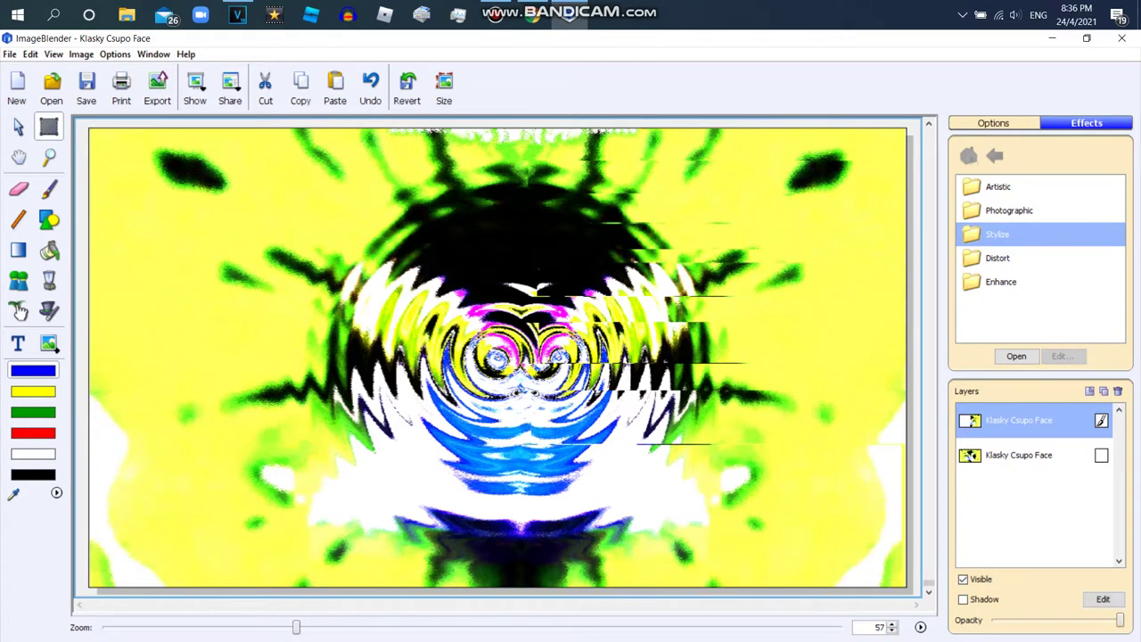